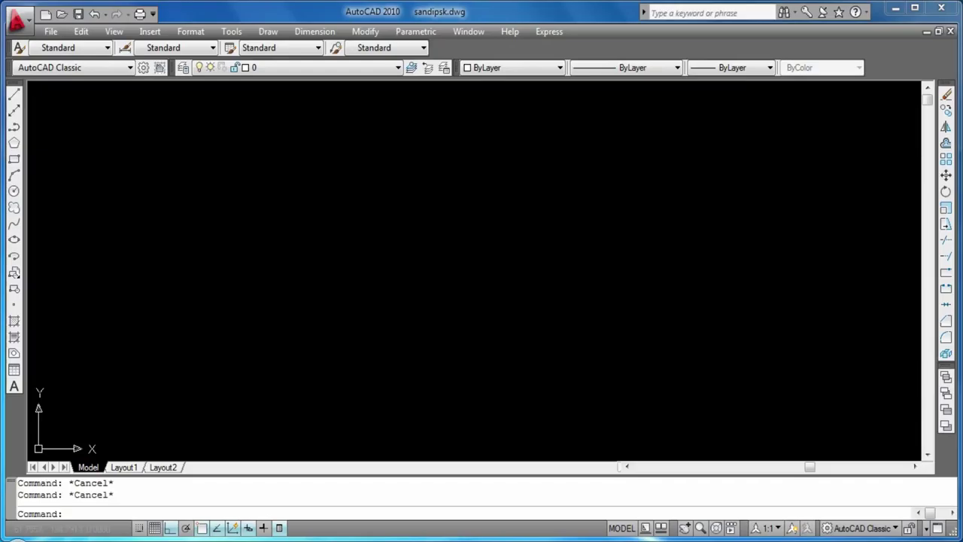
- Draw the first 63-unit edge at 30° with LINE
{"action": "left_click", "coordinate": [407, 316]}
{"action": "key", "text": "Escape"}
{"action": "type", "text": "L"}
{"action": "key", "text": "Return"}
{"action": "left_click", "coordinate": [399, 308]}
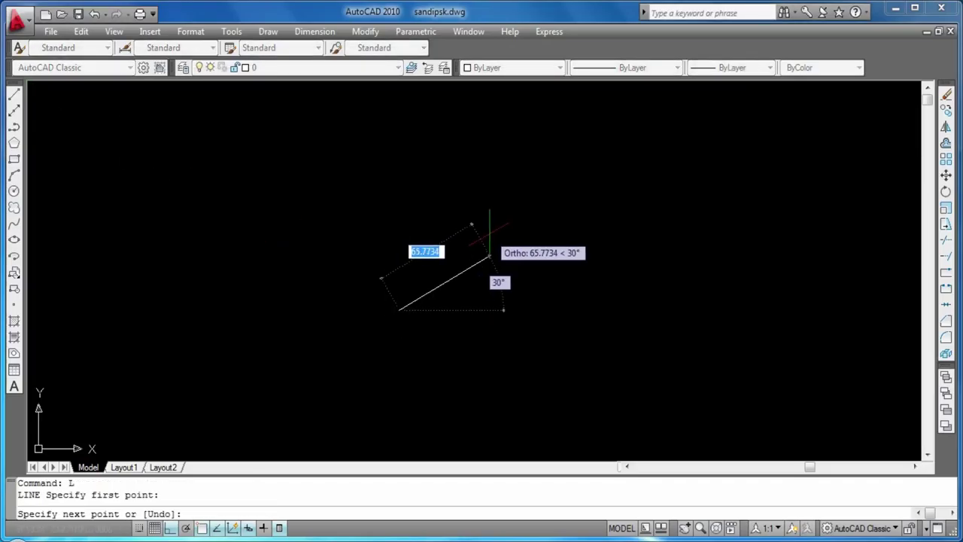
{"action": "type", "text": "63"}
{"action": "key", "text": "Return"}
{"action": "key", "text": "Return"}
{"action": "middle_click_drag", "start_coordinate": [500, 327], "coordinate": [598, 353]}
- Draw a parallelogram with a 25-unit vertical edge, a 63-unit top edge and a closing right side
{"action": "type", "text": "l"}
{"action": "key", "text": "Return"}
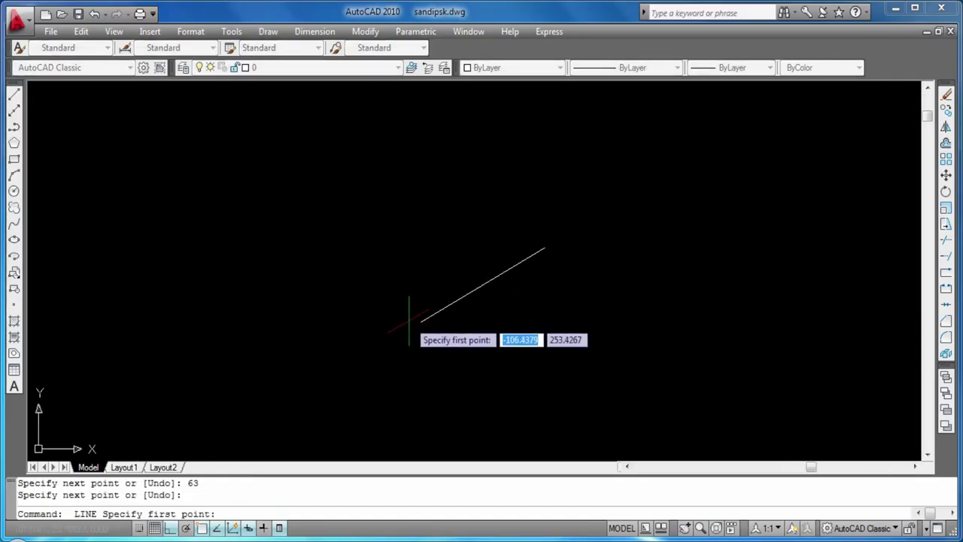
{"action": "left_click", "coordinate": [420, 321]}
{"action": "type", "text": "25"}
{"action": "key", "text": "Return"}
{"action": "type", "text": "63"}
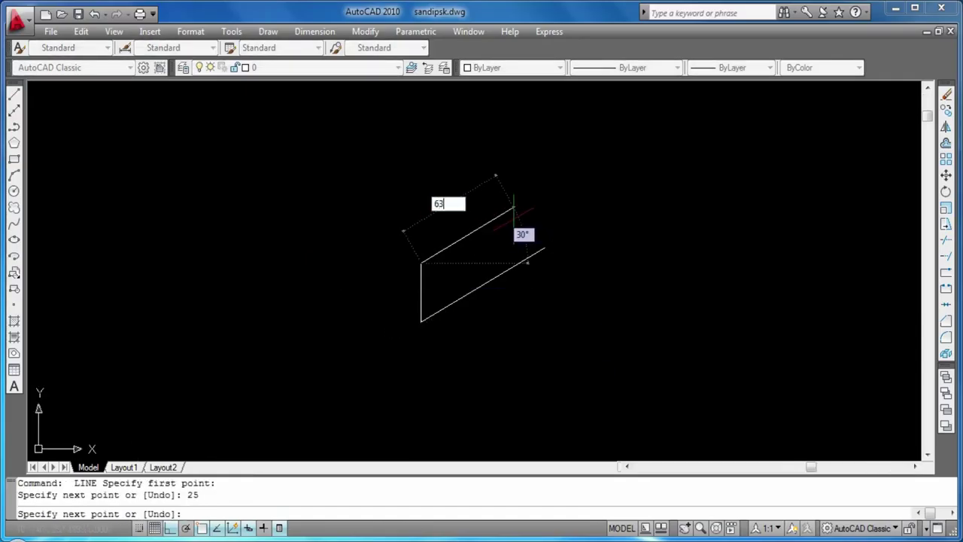
{"action": "key", "text": "Return"}
{"action": "type", "text": "525"}
{"action": "key", "text": "Return"}
{"action": "key", "text": "Return"}
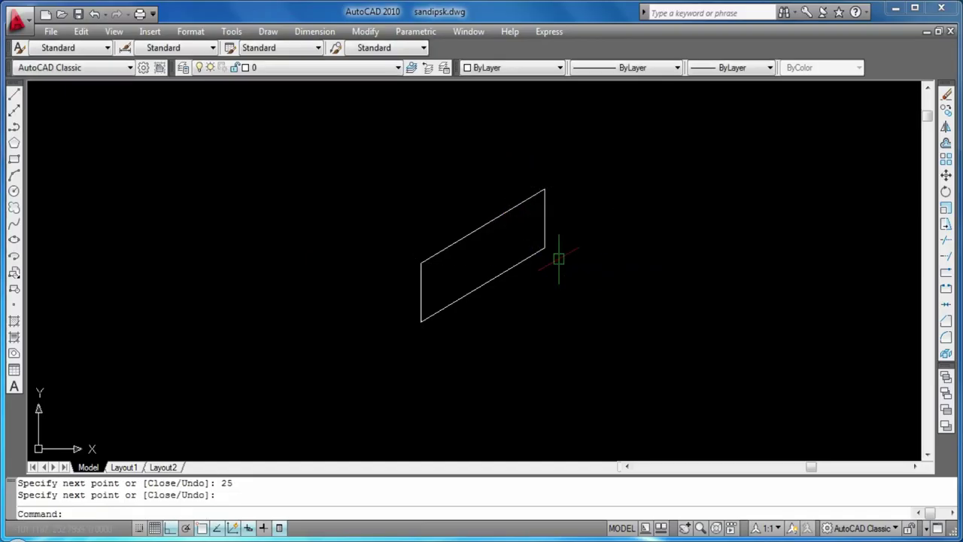
- Offset the bottom edge by 9, then erase the offset copy and the bottom parallelogram edge
{"action": "type", "text": "o"}
{"action": "key", "text": "Return"}
{"action": "type", "text": "9"}
{"action": "key", "text": "Return"}
{"action": "left_click", "coordinate": [471, 290]}
{"action": "left_click", "coordinate": [471, 275]}
{"action": "left_click", "coordinate": [473, 268]}
{"action": "key", "text": "Escape"}
{"action": "key", "text": "Escape"}
{"action": "left_click", "coordinate": [479, 267]}
{"action": "key", "text": "Delete"}
{"action": "left_click", "coordinate": [469, 294]}
{"action": "key", "text": "Delete"}
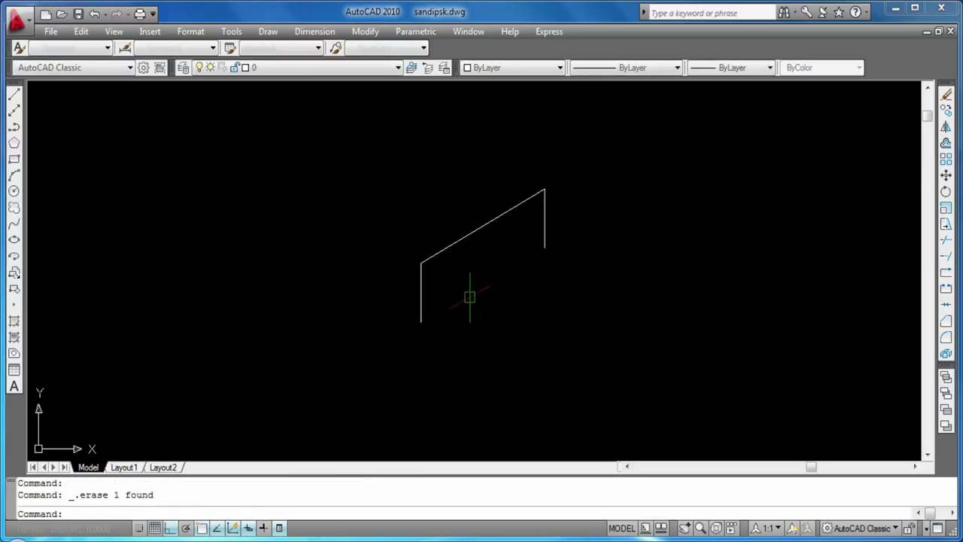
{"action": "type", "text": "L"}
- Draw a 12-unit by 9-unit step at the lower-left corner
{"action": "key", "text": "Return"}
{"action": "left_click", "coordinate": [421, 322]}
{"action": "type", "text": "12"}
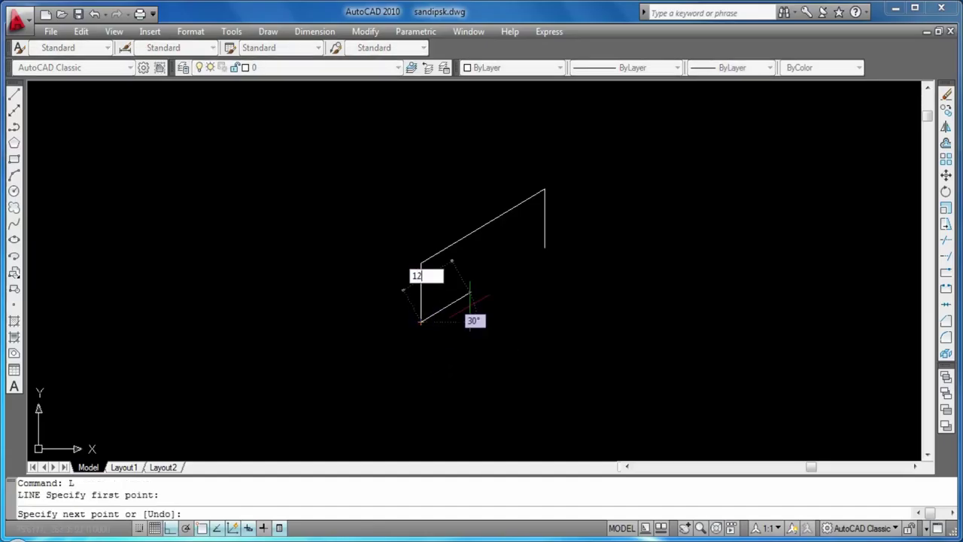
{"action": "key", "text": "Return"}
{"action": "type", "text": "9"}
{"action": "key", "text": "Return"}
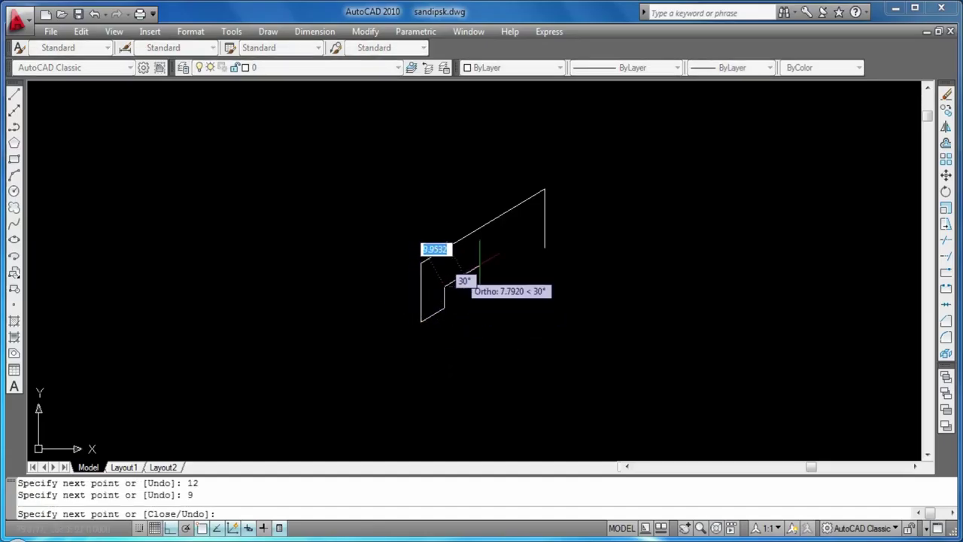
{"action": "key", "text": "Return"}
{"action": "key", "text": "Return"}
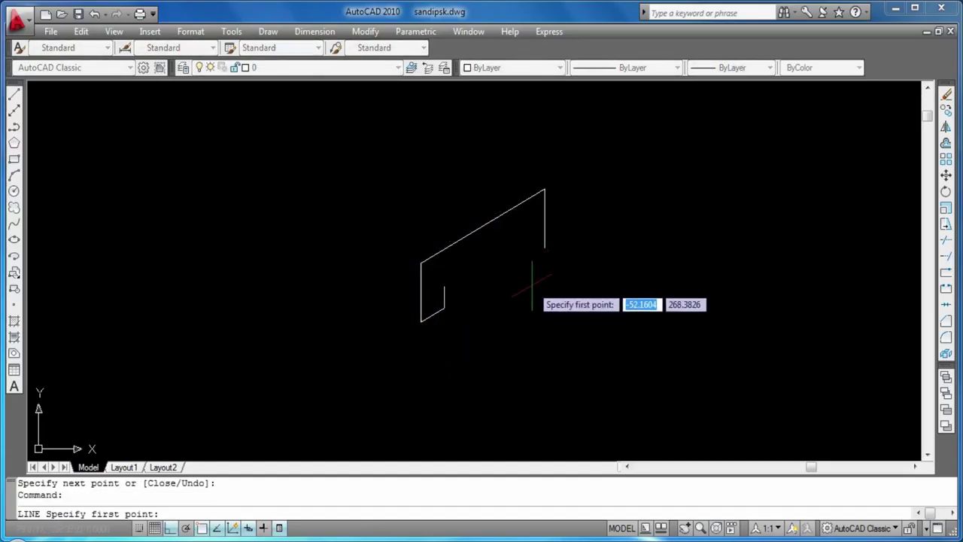
- Draw a matching 12 by 9 notch at the top-right end
{"action": "left_click", "coordinate": [544, 248]}
{"action": "type", "text": "12"}
{"action": "key", "text": "Return"}
{"action": "type", "text": "990"}
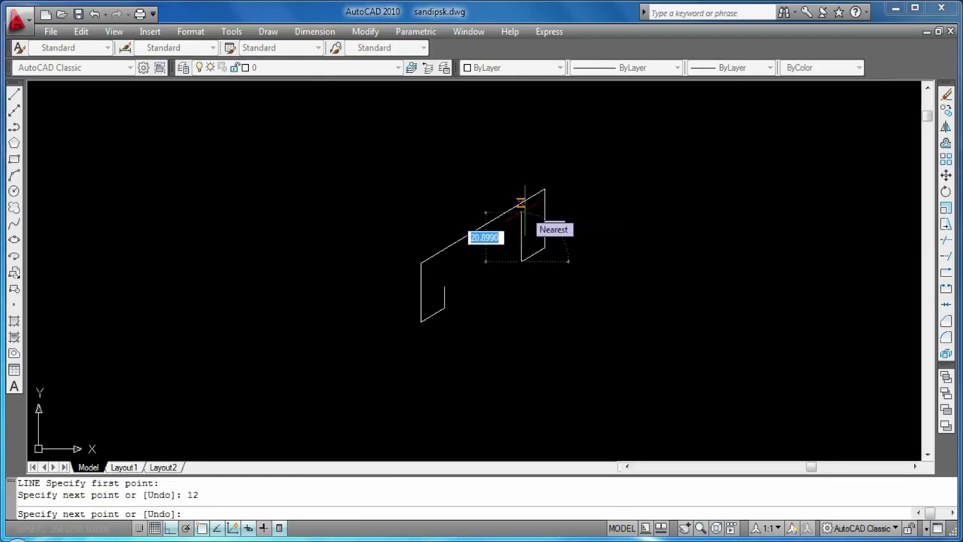
{"action": "key", "text": "Return"}
{"action": "key", "text": "Return"}
- Connect the step's top corner to the right notch and erase the long top diagonal
{"action": "key", "text": "Return"}
{"action": "left_click", "coordinate": [443, 287]}
{"action": "left_click", "coordinate": [520, 241]}
{"action": "key", "text": "Return"}
{"action": "key", "text": "Return"}
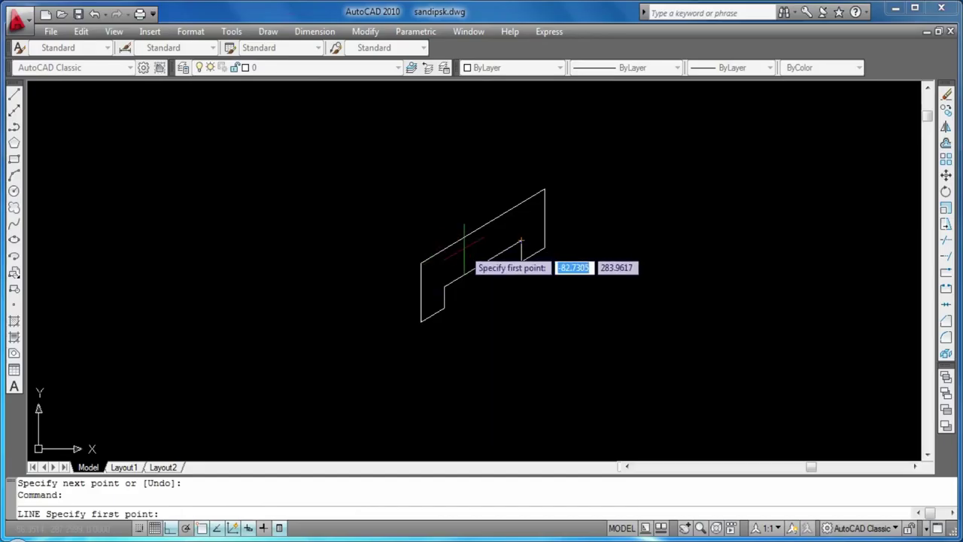
{"action": "key", "text": "Escape"}
{"action": "left_click", "coordinate": [467, 236]}
{"action": "key", "text": "Delete"}
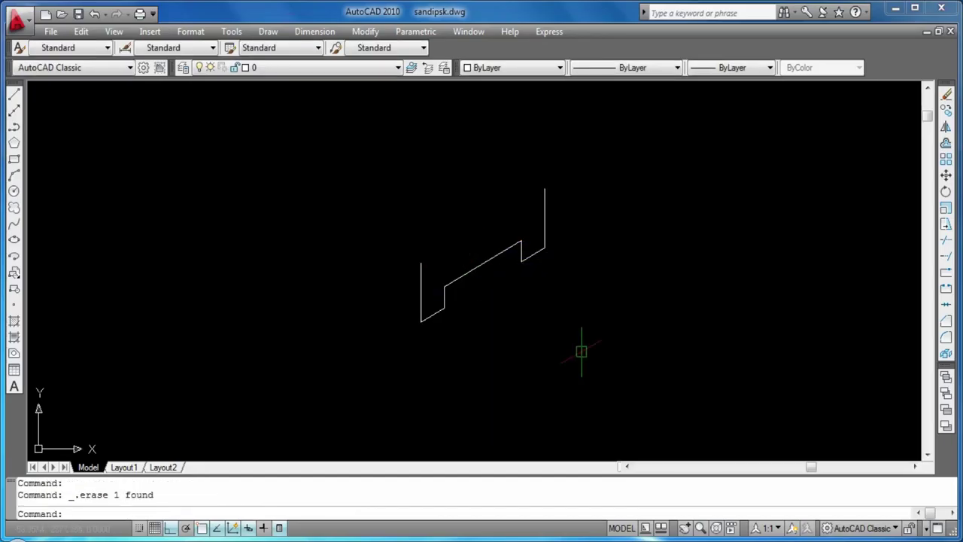
{"action": "scroll", "coordinate": [557, 351], "scroll_direction": "up", "scroll_amount": 1}
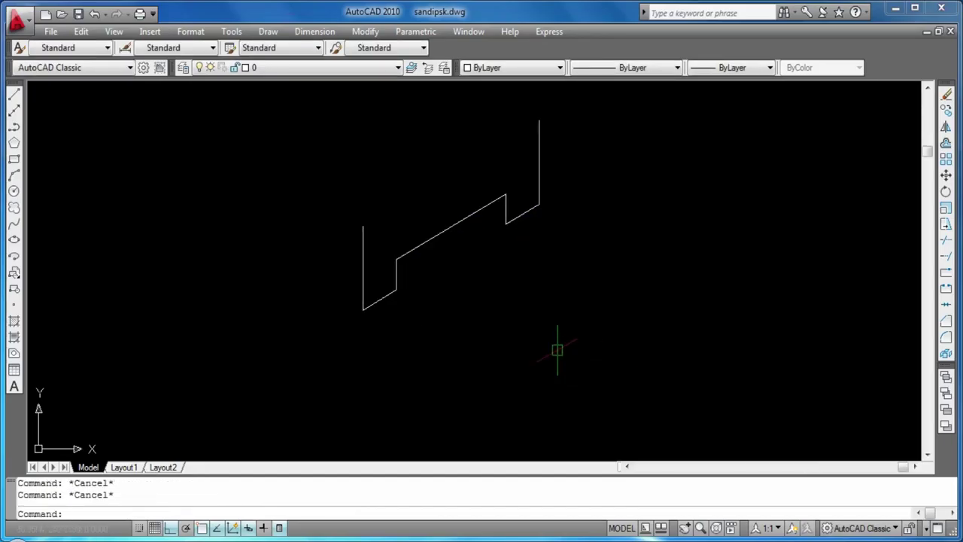
- Cancel a started trim and pan the drawing lower and to the right
{"action": "type", "text": "tr"}
{"action": "key", "text": "Return"}
{"action": "key", "text": "Return"}
{"action": "scroll", "coordinate": [407, 271], "scroll_direction": "down", "scroll_amount": 1}
{"action": "mouse_move", "coordinate": [428, 302]}
{"action": "middle_mouse_down"}
{"action": "mouse_move", "coordinate": [479, 388]}
{"action": "mouse_move", "coordinate": [526, 363]}
{"action": "middle_mouse_up"}
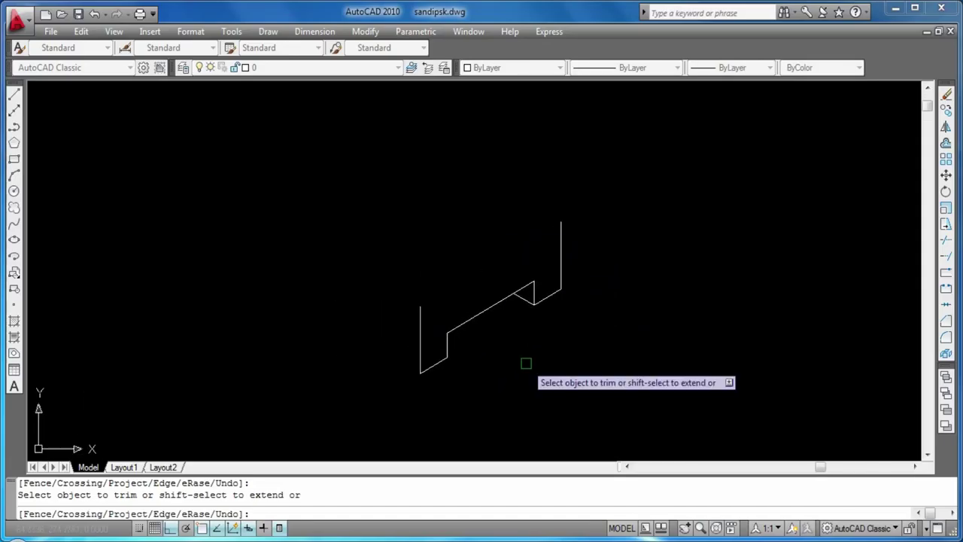
{"action": "key", "text": "Escape"}
{"action": "left_click", "coordinate": [425, 368]}
{"action": "key", "text": "Escape"}
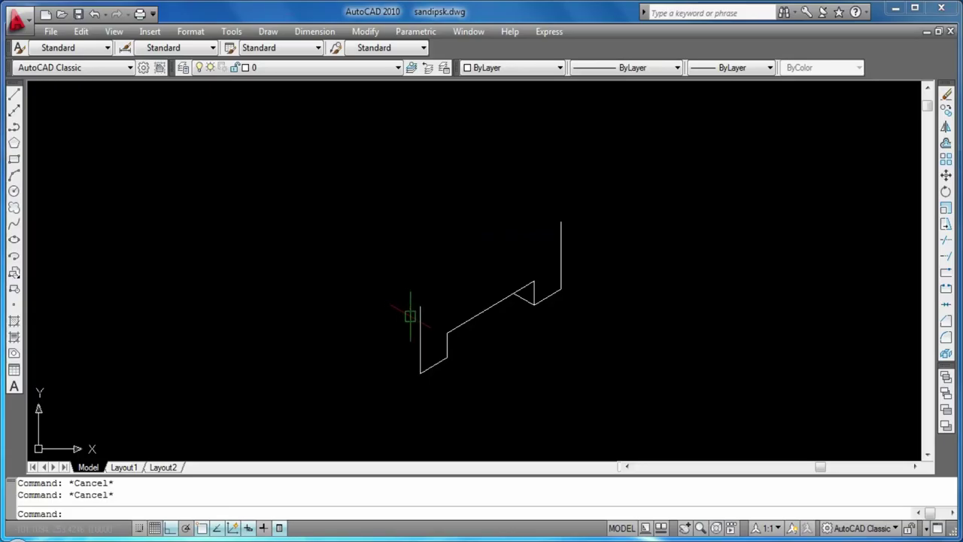
- Draw the block's front face with a 32-unit edge and a 25-unit vertical down to the base corner
{"action": "type", "text": "l"}
{"action": "key", "text": "Return"}
{"action": "left_click", "coordinate": [420, 308]}
{"action": "type", "text": "32"}
{"action": "key", "text": "Return"}
{"action": "type", "text": "25"}
{"action": "key", "text": "Return"}
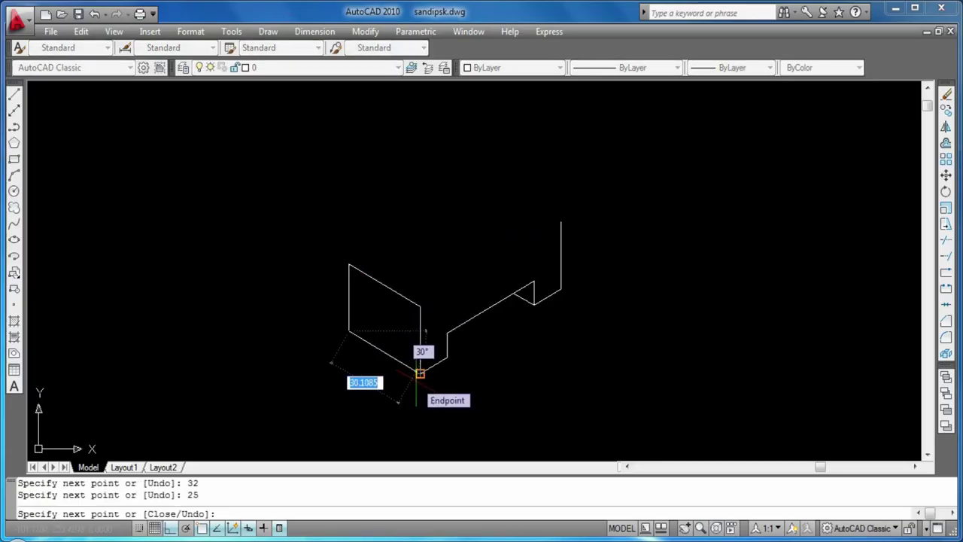
{"action": "left_click", "coordinate": [420, 373]}
{"action": "key", "text": "Return"}
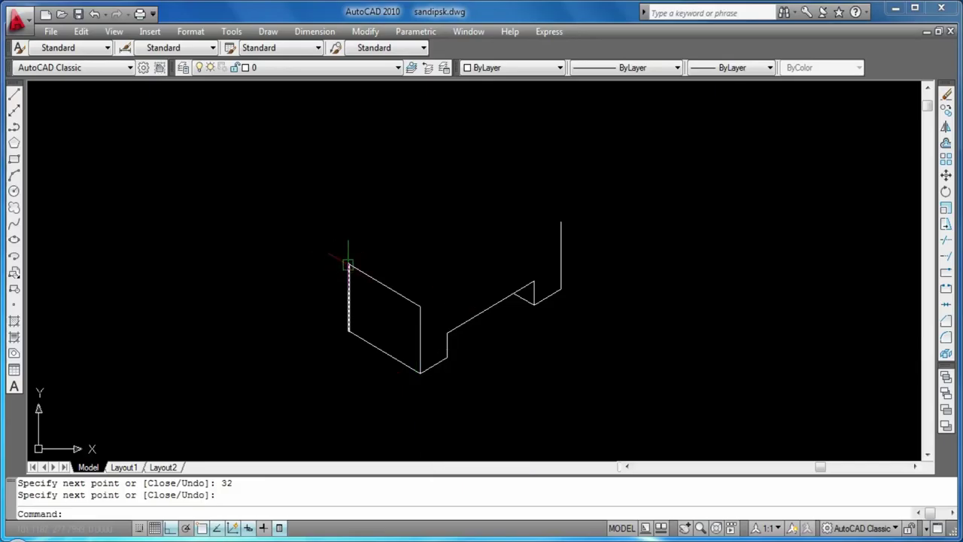
{"action": "type", "text": "L"}
- On the top isoplane, draw the block's top face with 25, 32 and 25-unit edges
{"action": "key", "text": "Return"}
{"action": "key", "text": "F5"}
{"action": "left_click", "coordinate": [348, 265]}
{"action": "key", "text": "F5"}
{"action": "type", "text": "25"}
{"action": "key", "text": "Return"}
{"action": "type", "text": "32"}
{"action": "key", "text": "Return"}
{"action": "type", "text": "25"}
{"action": "key", "text": "Return"}
{"action": "key", "text": "Return"}
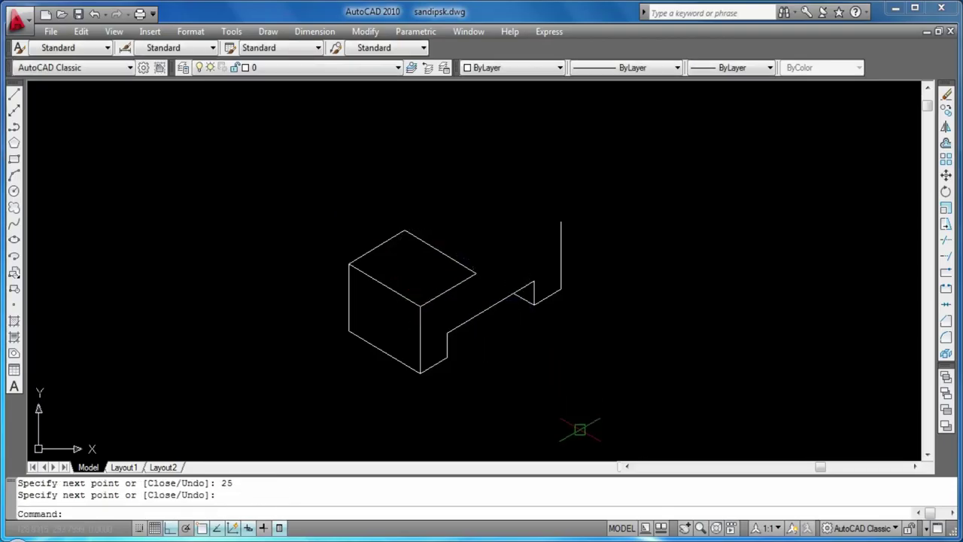
- Draw a 100-unit line toward the back-left from the block's bottom corner
{"action": "type", "text": "l"}
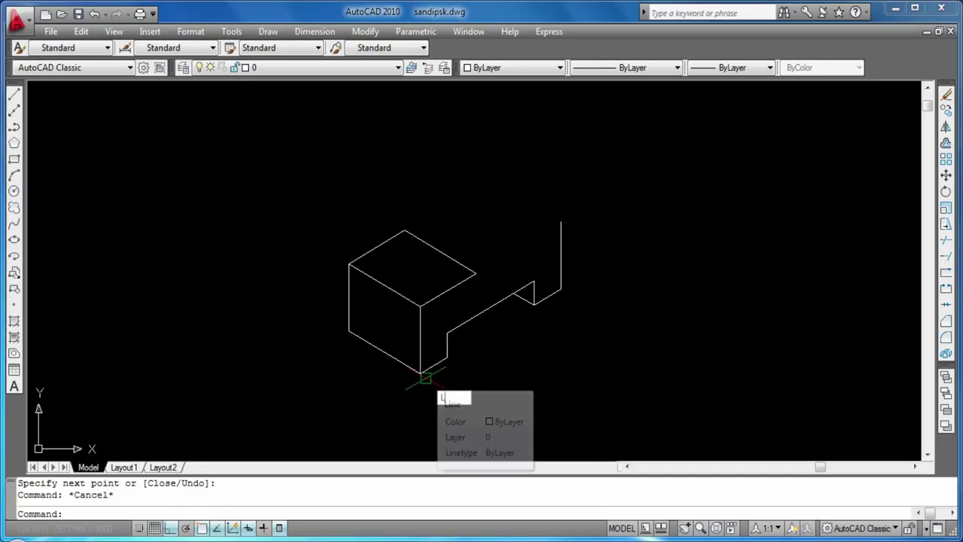
{"action": "key", "text": "Return"}
{"action": "left_click", "coordinate": [420, 372]}
{"action": "type", "text": "100"}
{"action": "key", "text": "Return"}
{"action": "key", "text": "Return"}
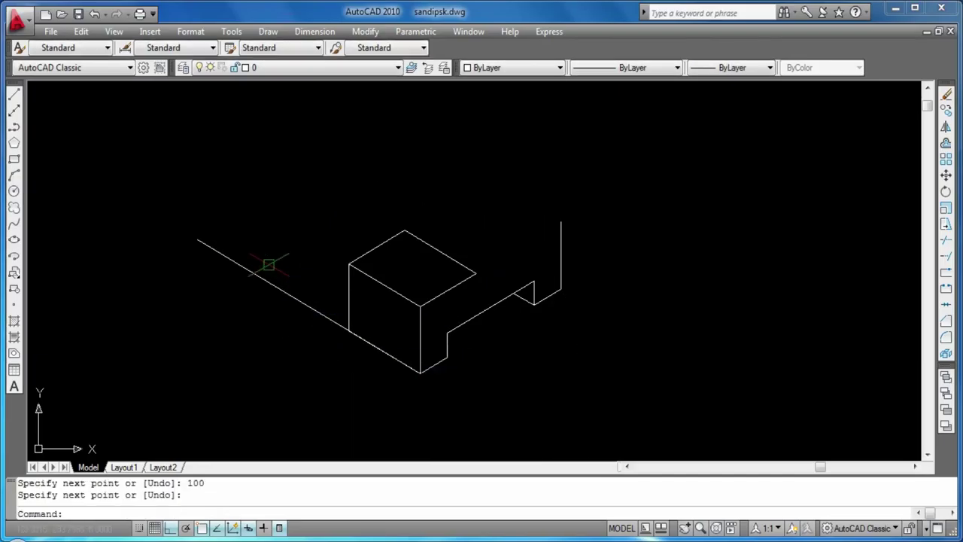
- Start COPY (co) and window-select the whole cube block
{"action": "type", "text": "co"}
{"action": "key", "text": "Return"}
{"action": "left_click", "coordinate": [306, 375]}
{"action": "left_click", "coordinate": [496, 226]}
{"action": "key", "text": "Escape"}
{"action": "key", "text": "Escape"}
{"action": "type", "text": "co"}
{"action": "key", "text": "Return"}
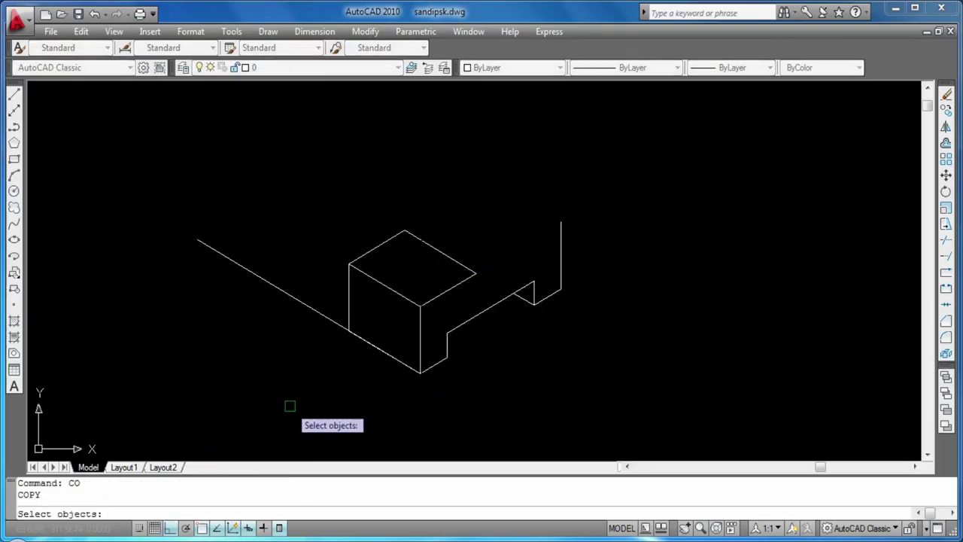
{"action": "left_click", "coordinate": [289, 405]}
{"action": "left_click", "coordinate": [493, 174]}
{"action": "key", "text": "Return"}
- Copy the cube from its corner to a point further along the 100-unit edge
{"action": "left_click", "coordinate": [349, 328]}
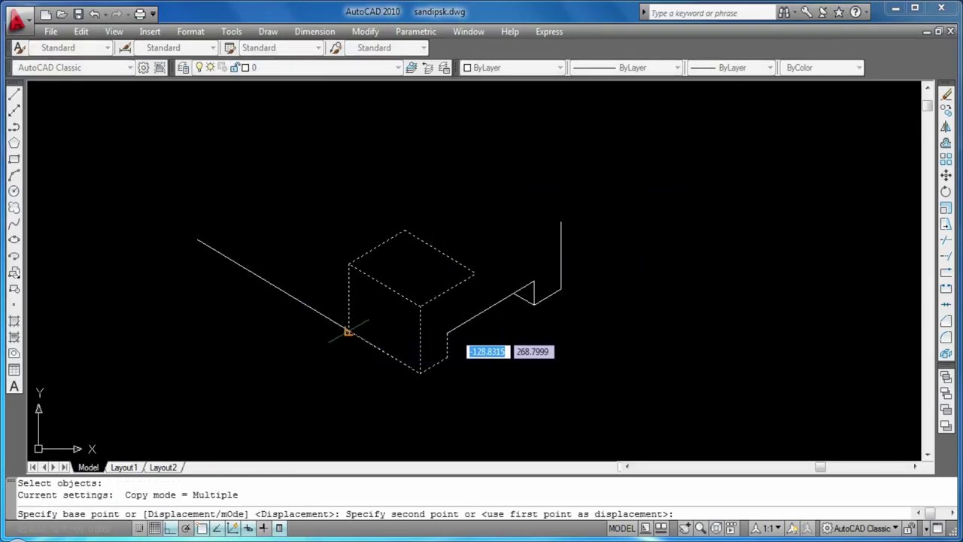
{"action": "scroll", "coordinate": [197, 239], "scroll_direction": "up", "scroll_amount": 3}
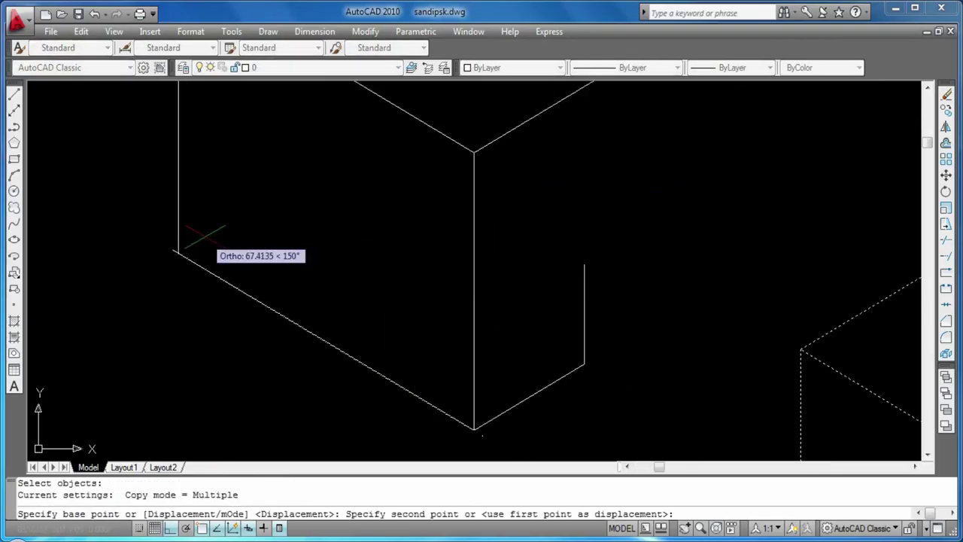
{"action": "scroll", "coordinate": [177, 247], "scroll_direction": "up", "scroll_amount": 2}
{"action": "left_click", "coordinate": [172, 249]}
{"action": "key", "text": "Return"}
{"action": "key", "text": "Return"}
{"action": "scroll", "coordinate": [273, 349], "scroll_direction": "down", "scroll_amount": 2}
{"action": "scroll", "coordinate": [539, 346], "scroll_direction": "down", "scroll_amount": 2}
{"action": "scroll", "coordinate": [539, 346], "scroll_direction": "down", "scroll_amount": 2}
{"action": "scroll", "coordinate": [451, 215], "scroll_direction": "up", "scroll_amount": 3}
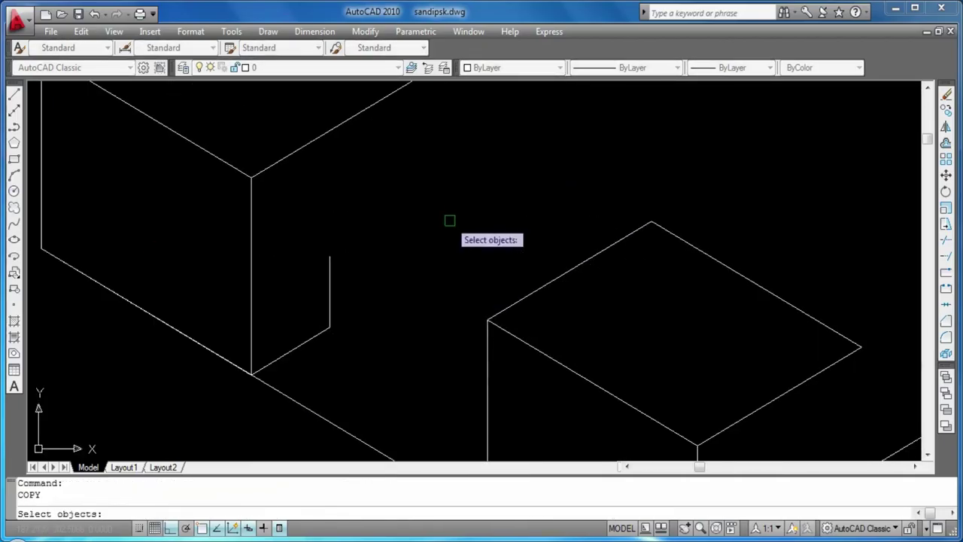
{"action": "key", "text": "Escape"}
{"action": "scroll", "coordinate": [454, 281], "scroll_direction": "down", "scroll_amount": 4}
{"action": "key", "text": "Escape"}
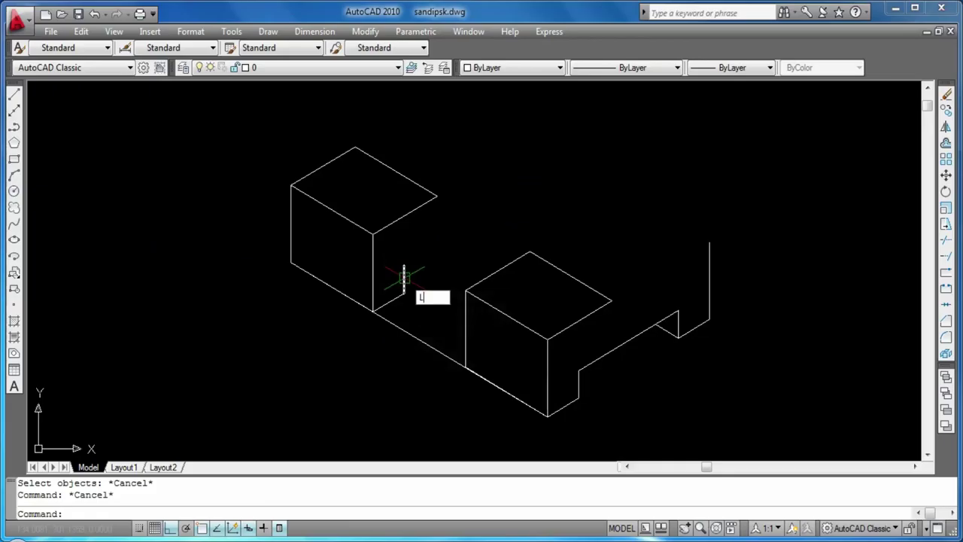
- Draw a 25-unit vertical edge up from the block corner on the right isoplane
{"action": "key", "text": "Return"}
{"action": "left_click", "coordinate": [404, 294]}
{"action": "type", "text": "25"}
{"action": "key", "text": "Return"}
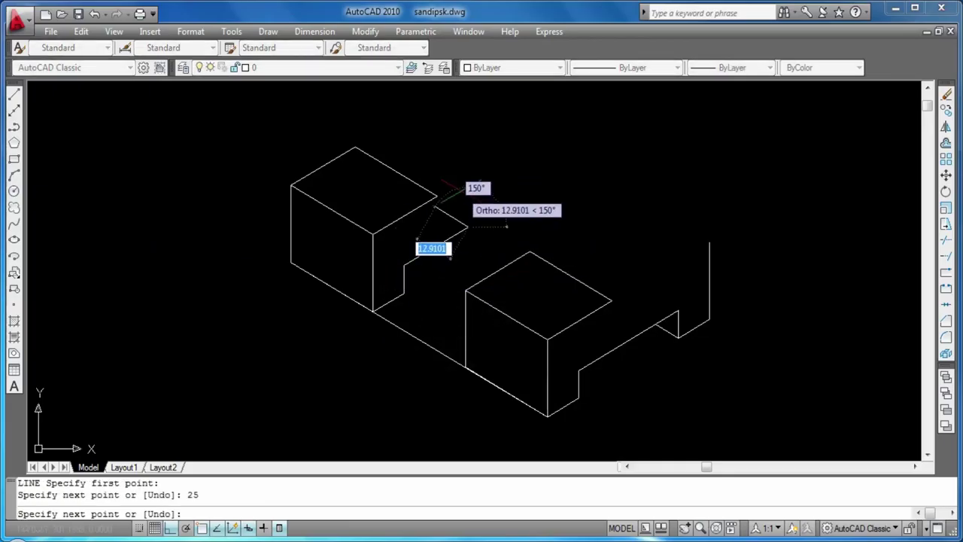
{"action": "key", "text": "Escape"}
{"action": "key", "text": "Return"}
{"action": "key", "text": "Escape"}
{"action": "key", "text": "Escape"}
{"action": "key", "text": "Return"}
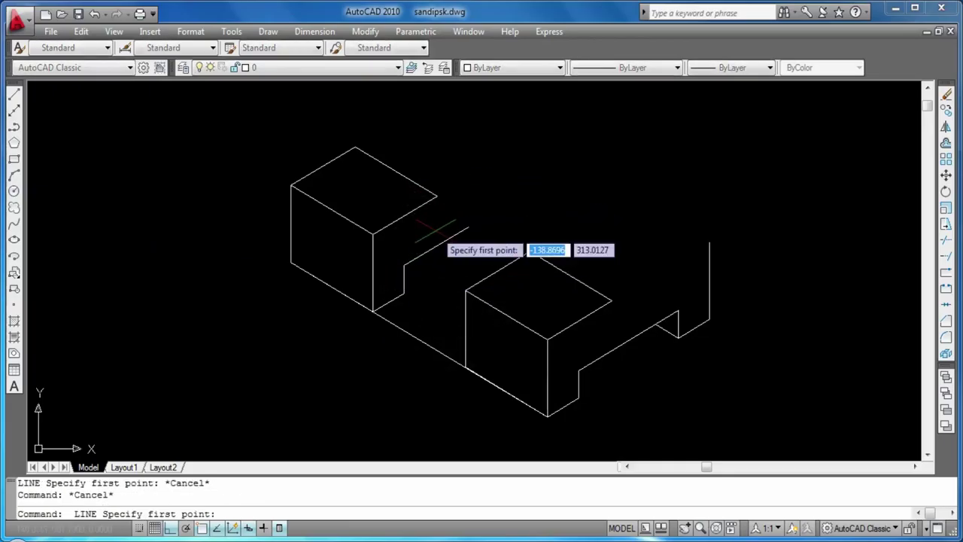
{"action": "left_click", "coordinate": [436, 197]}
{"action": "key", "text": "F5"}
{"action": "type", "text": "25"}
{"action": "key", "text": "Return"}
{"action": "key", "text": "Return"}
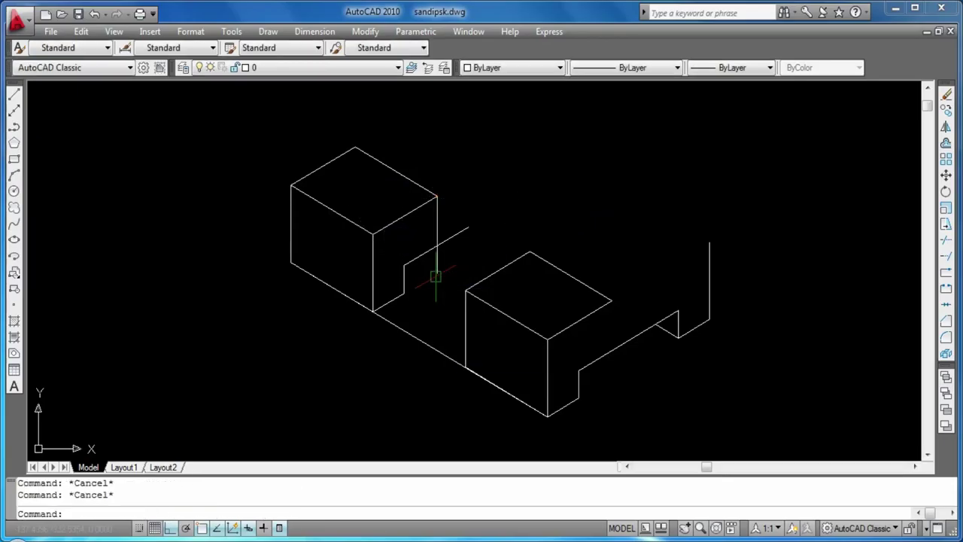
{"action": "key", "text": "Escape"}
{"action": "key", "text": "Escape"}
- Draw a 20-unit edge from the box corner on the left isoplane
{"action": "scroll", "coordinate": [436, 276], "scroll_direction": "up", "scroll_amount": 4}
{"action": "key", "text": "Return"}
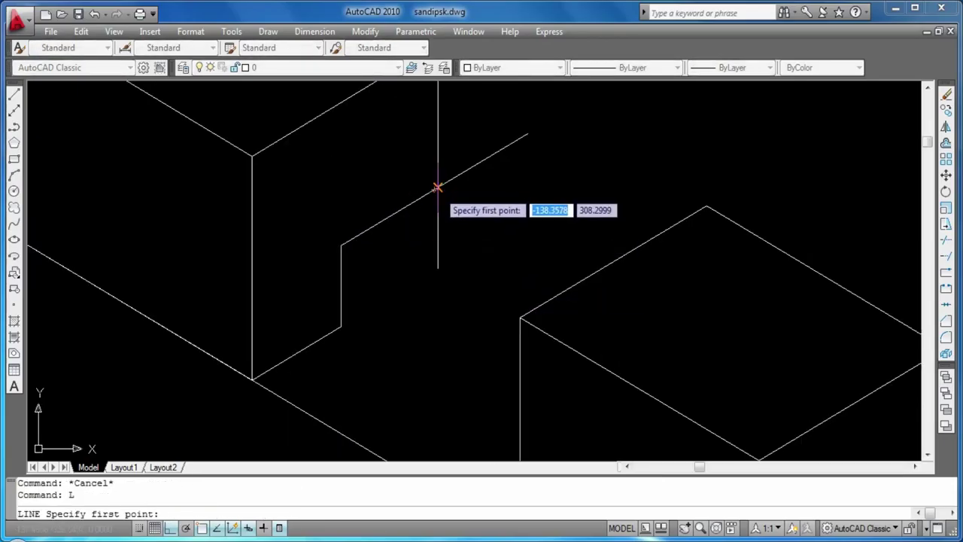
{"action": "left_click", "coordinate": [436, 188]}
{"action": "key", "text": "F5"}
{"action": "type", "text": "20"}
{"action": "key", "text": "Return"}
{"action": "key", "text": "Return"}
{"action": "key", "text": "Return"}
{"action": "left_click", "coordinate": [627, 379]}
{"action": "key", "text": "Escape"}
{"action": "key", "text": "Escape"}
{"action": "key", "text": "Return"}
{"action": "key", "text": "Return"}
- Trim the excess notch segments between the cubes and erase the stray right vertical
{"action": "left_click", "coordinate": [619, 300]}
{"action": "left_click", "coordinate": [516, 146]}
{"action": "left_click", "coordinate": [466, 176]}
{"action": "left_click", "coordinate": [439, 245]}
{"action": "scroll", "coordinate": [666, 379], "scroll_direction": "down", "scroll_amount": 5}
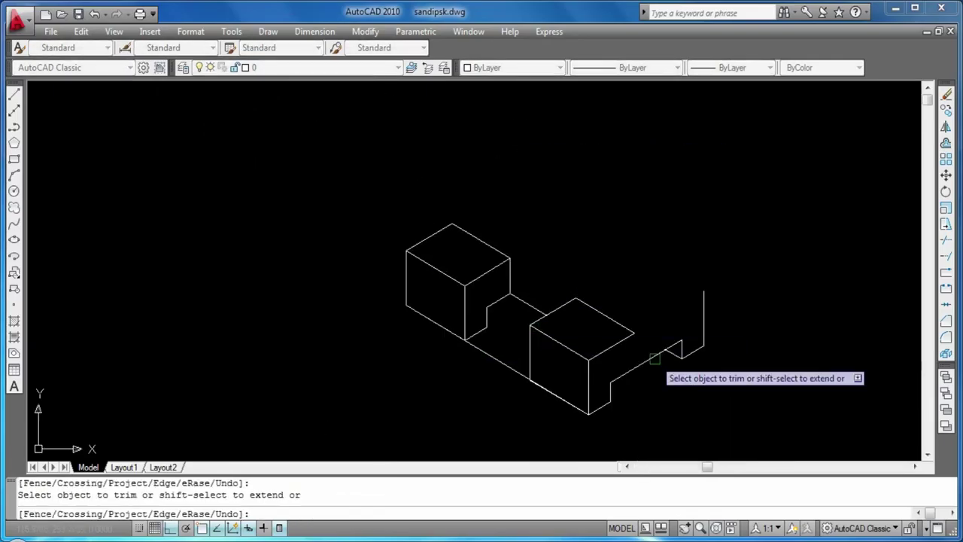
{"action": "scroll", "coordinate": [666, 379], "scroll_direction": "up", "scroll_amount": 2}
{"action": "scroll", "coordinate": [700, 444], "scroll_direction": "down", "scroll_amount": 2}
{"action": "scroll", "coordinate": [699, 444], "scroll_direction": "up", "scroll_amount": 2}
{"action": "scroll", "coordinate": [699, 443], "scroll_direction": "up", "scroll_amount": 2}
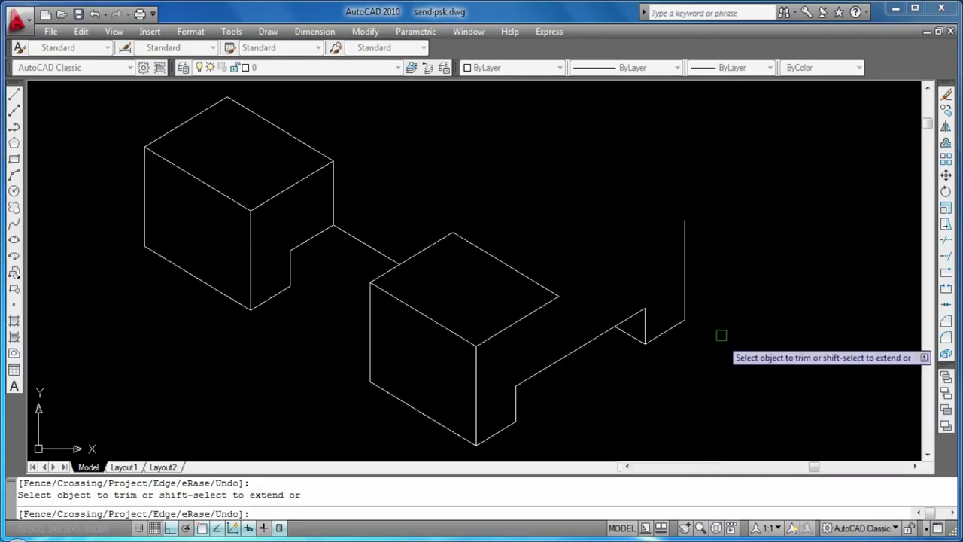
{"action": "key", "text": "Escape"}
{"action": "left_click", "coordinate": [689, 272]}
{"action": "key", "text": "Delete"}
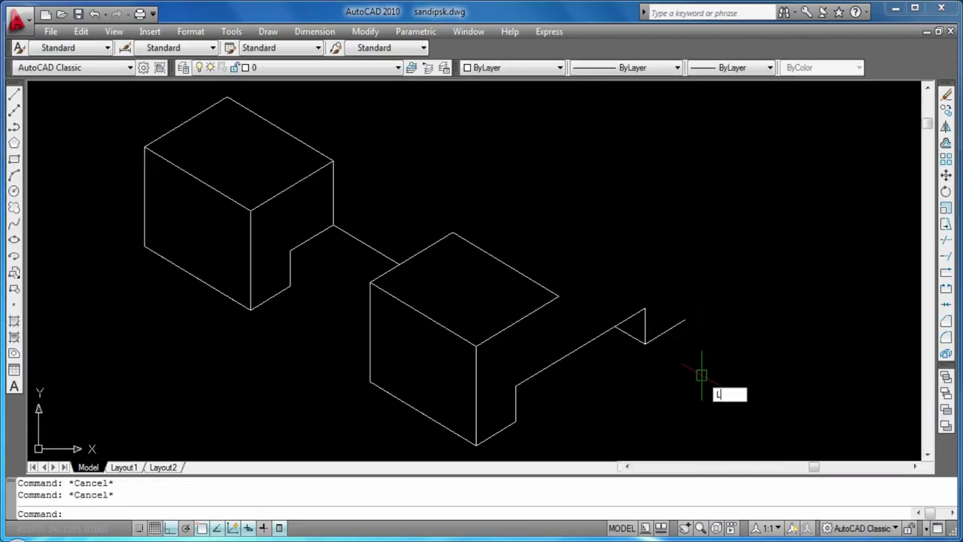
- Draw the upright's 75-unit vertical edge at the base's right end and 100-unit slanted top edge
{"action": "key", "text": "Return"}
{"action": "left_click", "coordinate": [685, 320]}
{"action": "type", "text": "7"}
{"action": "key", "text": "Return"}
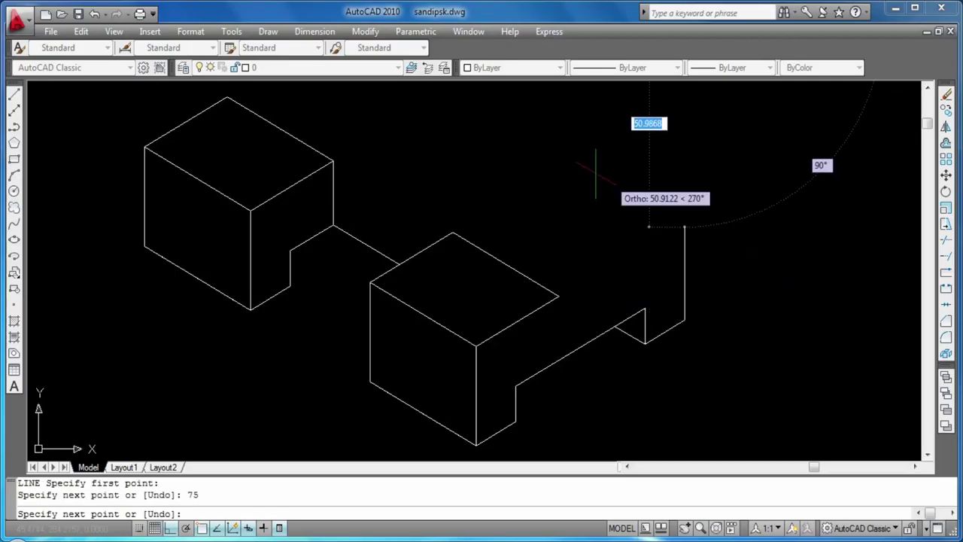
{"action": "key", "text": "F5"}
{"action": "key", "text": "F5"}
{"action": "scroll", "coordinate": [514, 158], "scroll_direction": "down", "scroll_amount": 4}
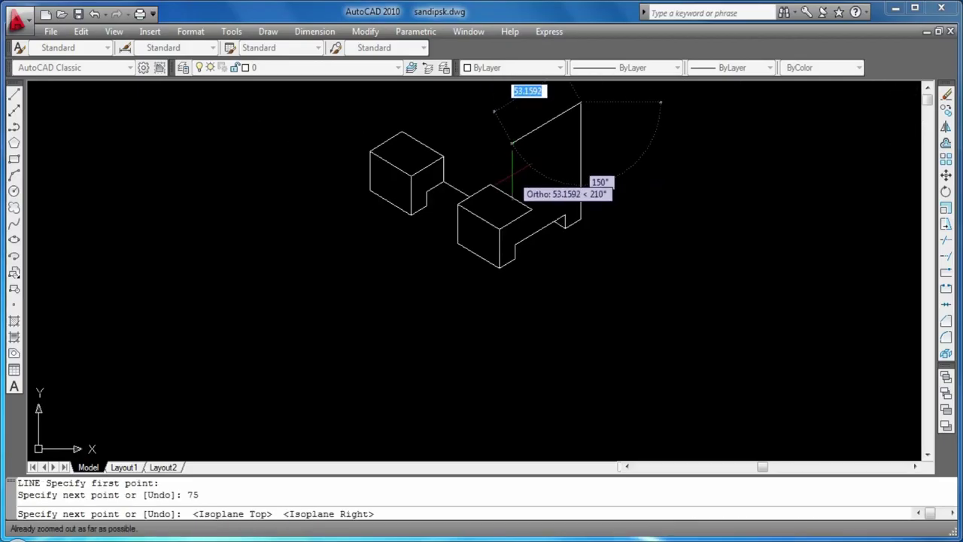
{"action": "middle_click_drag", "start_coordinate": [494, 125], "coordinate": [499, 218]}
{"action": "key", "text": "F5"}
{"action": "type", "text": "10"}
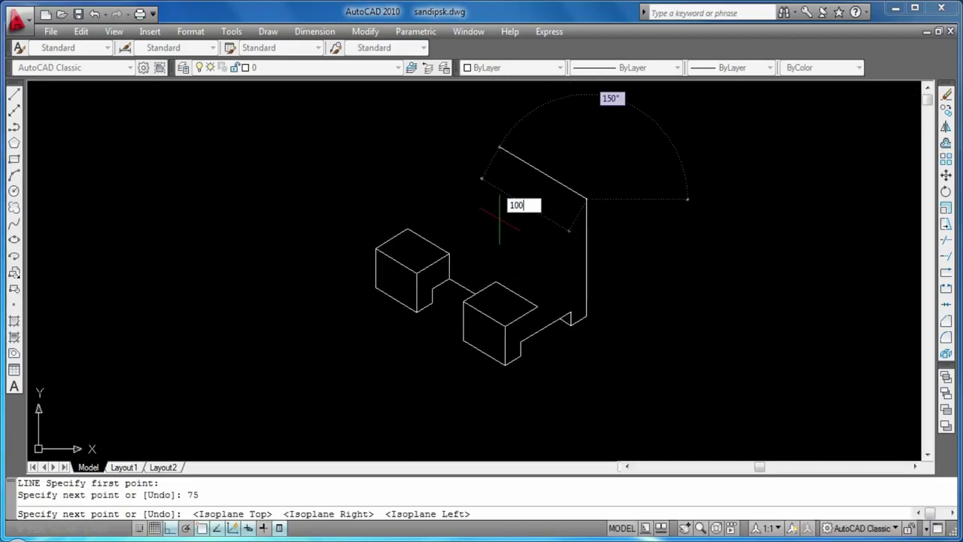
{"action": "type", "text": "0"}
{"action": "key", "text": "Return"}
{"action": "key", "text": "Return"}
{"action": "scroll", "coordinate": [522, 188], "scroll_direction": "up", "scroll_amount": 2}
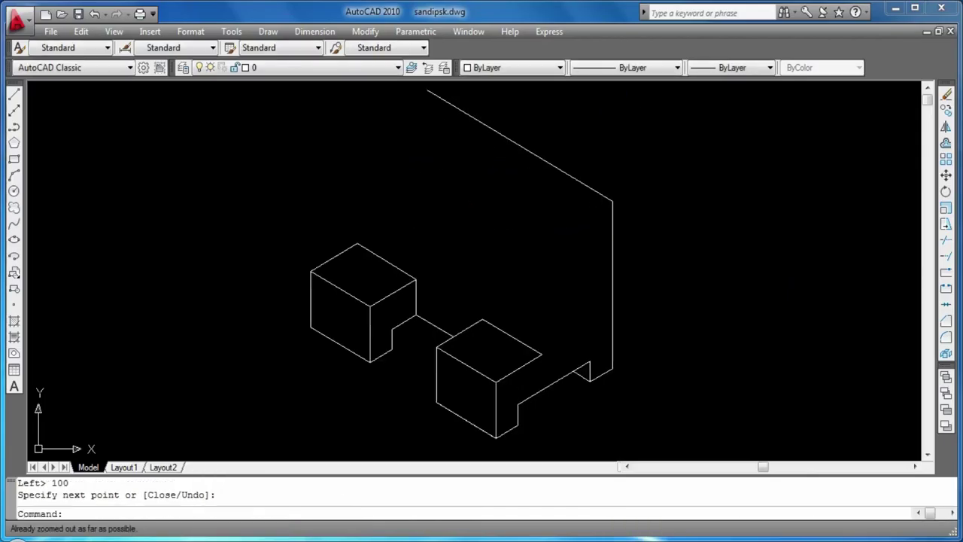
{"action": "scroll", "coordinate": [491, 222], "scroll_direction": "down", "scroll_amount": 1}
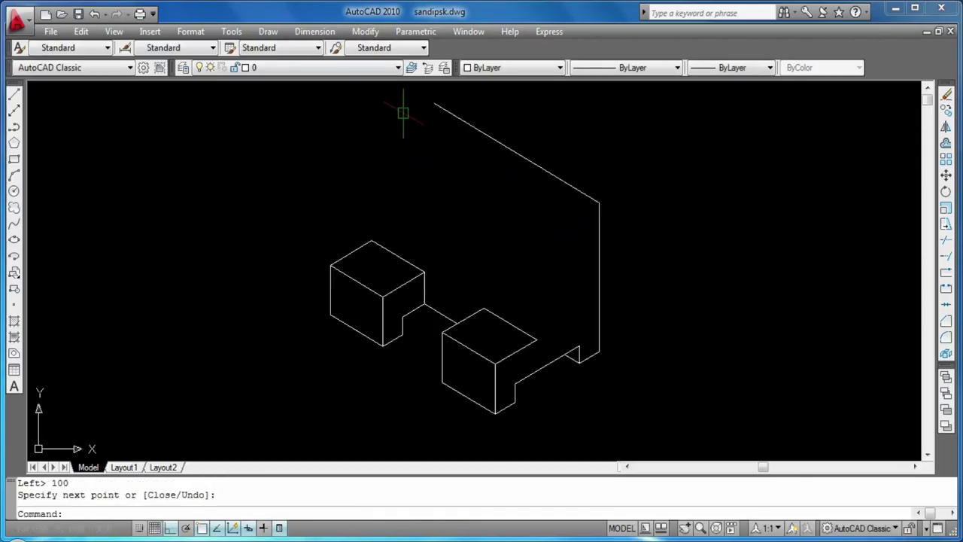
- Try a 75-unit vertical line from the top edge's far end, then erase it
{"action": "key", "text": "Escape"}
{"action": "left_click", "coordinate": [434, 106]}
{"action": "key", "text": "Escape"}
{"action": "type", "text": "L"}
{"action": "key", "text": "Return"}
{"action": "left_click", "coordinate": [434, 104]}
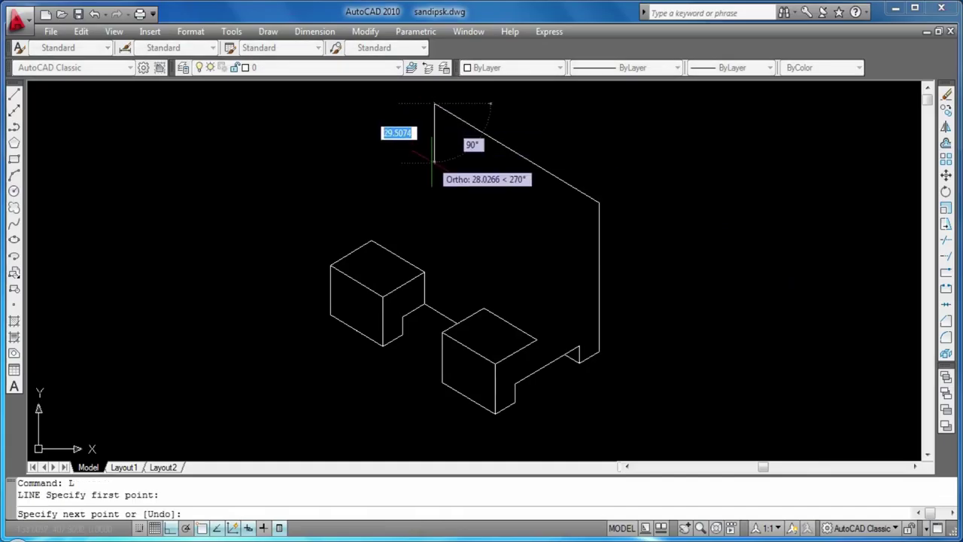
{"action": "type", "text": "75"}
{"action": "key", "text": "Return"}
{"action": "key", "text": "Return"}
{"action": "left_click", "coordinate": [433, 226]}
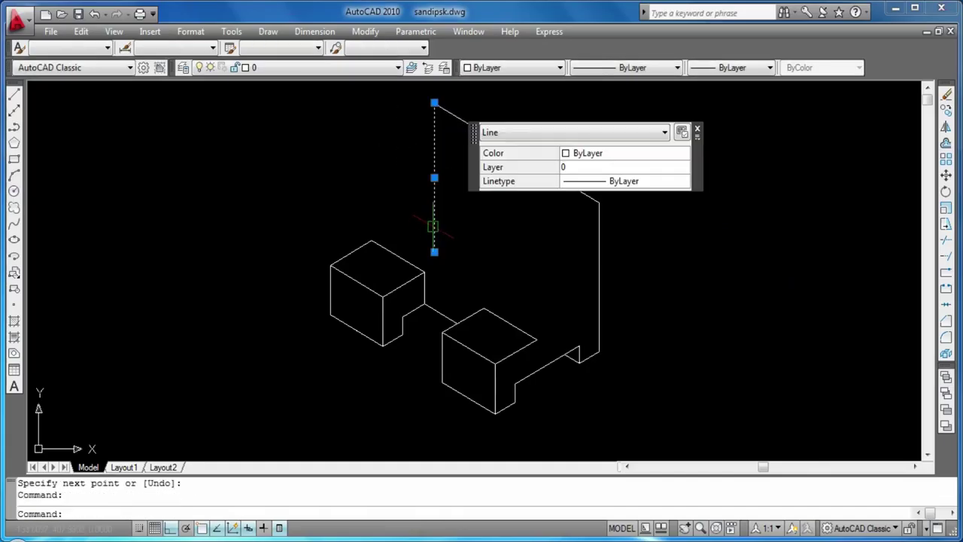
{"action": "key", "text": "Delete"}
- Draw a 32-unit slanted and 54-unit vertical segment from the upright's top corner, erasing the misplaced vertical
{"action": "type", "text": "L"}
{"action": "key", "text": "Return"}
{"action": "left_click", "coordinate": [598, 202]}
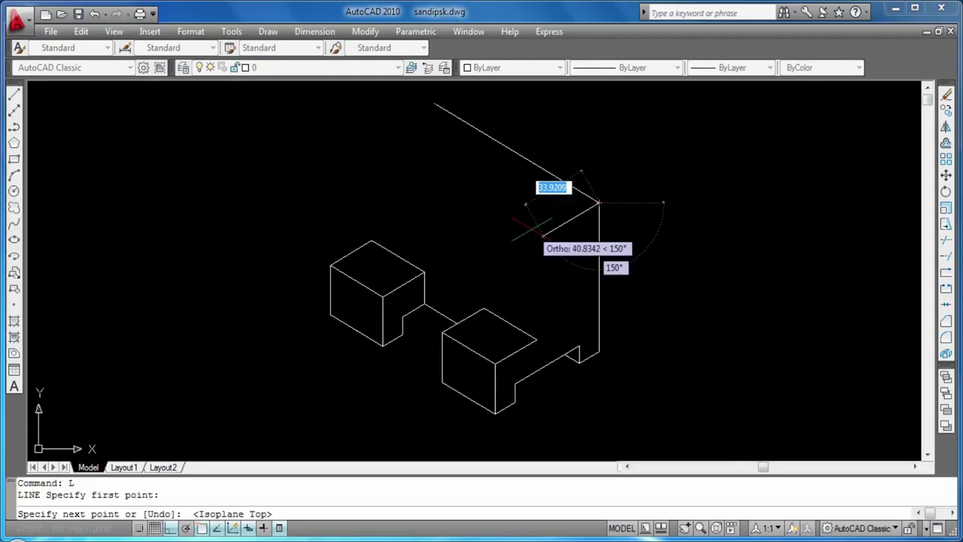
{"action": "type", "text": "32"}
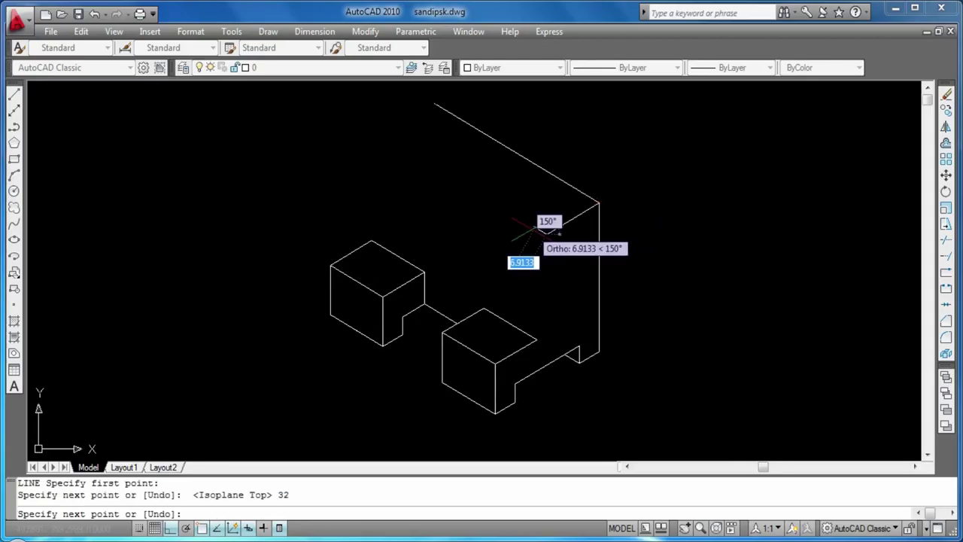
{"action": "key", "text": "Return"}
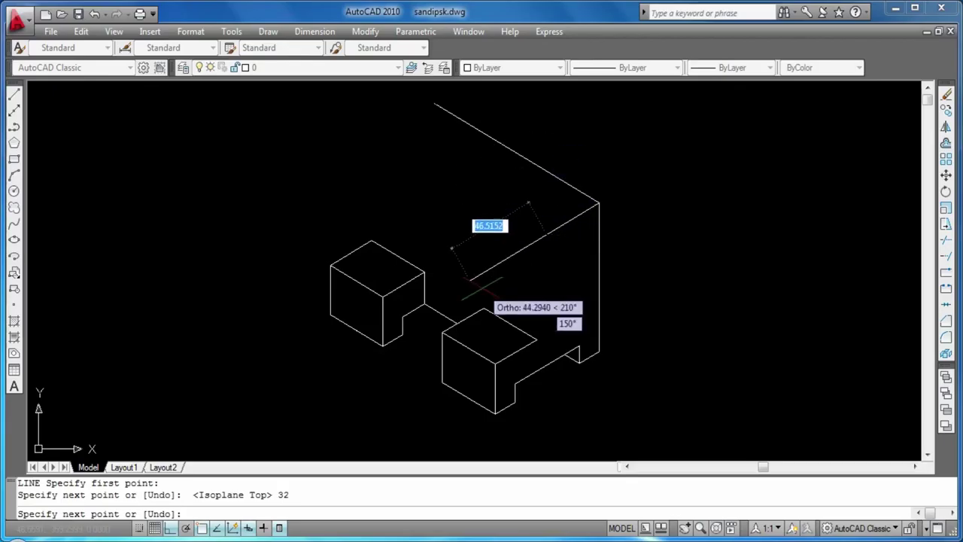
{"action": "key", "text": "F5"}
{"action": "type", "text": "54"}
{"action": "key", "text": "Return"}
{"action": "key", "text": "Return"}
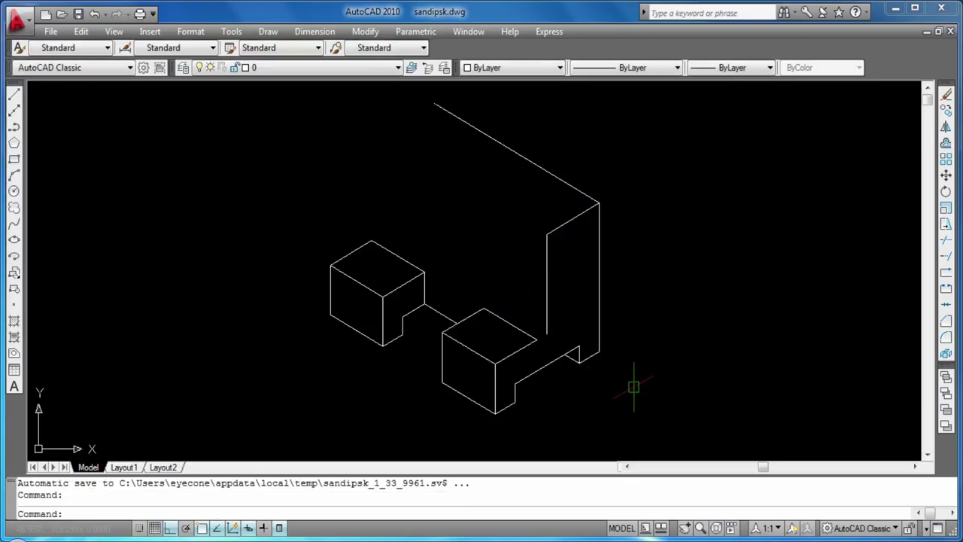
{"action": "left_click", "coordinate": [546, 292]}
{"action": "key", "text": "Delete"}
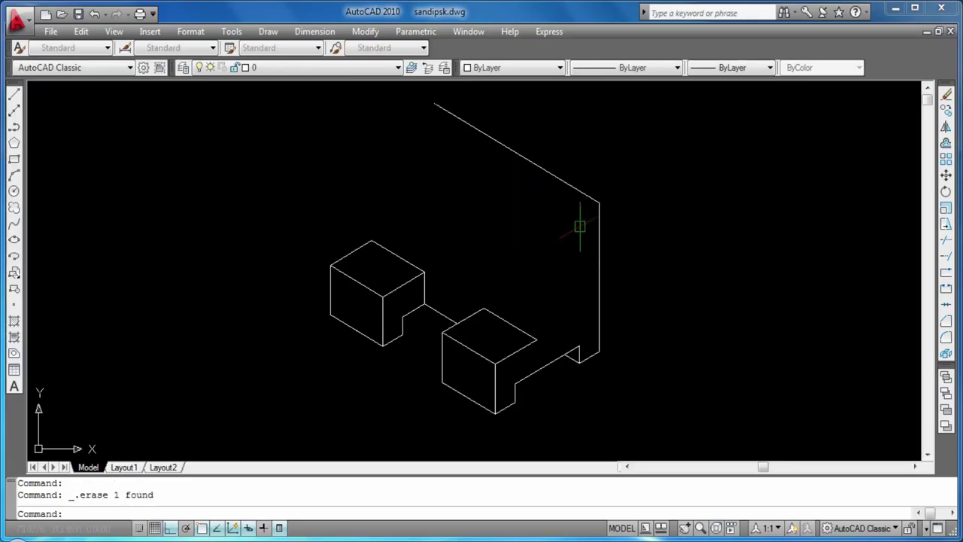
- Draw a 38-unit slanted edge and a 50-unit vertical edge from the upright's top corner
{"action": "type", "text": "l"}
{"action": "key", "text": "Return"}
{"action": "left_click", "coordinate": [598, 201]}
{"action": "type", "text": "38"}
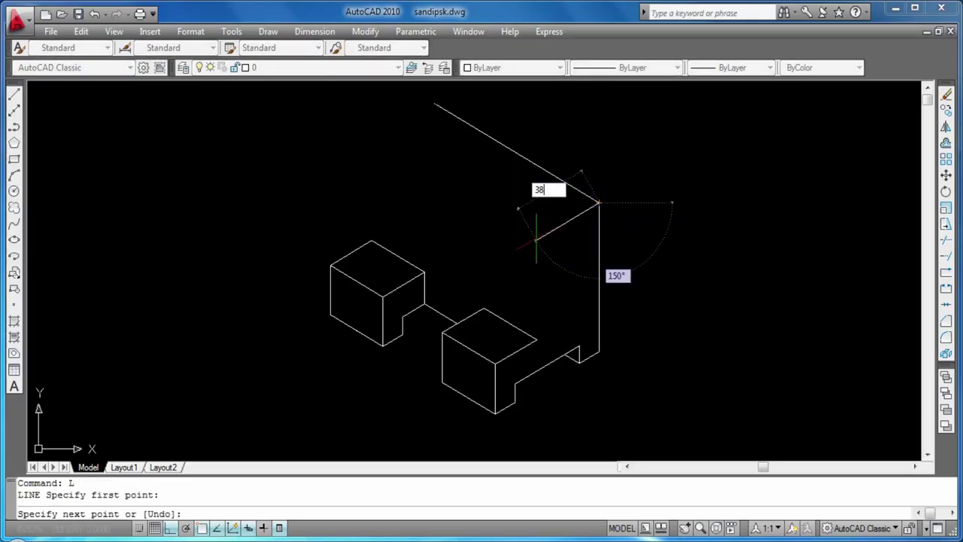
{"action": "key", "text": "Return"}
{"action": "type", "text": "50"}
{"action": "key", "text": "Return"}
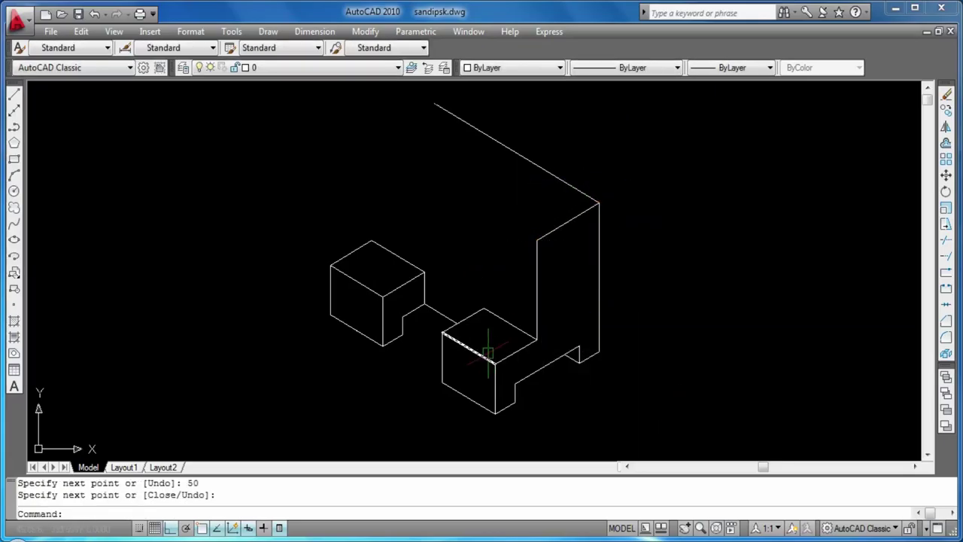
{"action": "key", "text": "Escape"}
- Draw a 19-unit notch edge on the left isoplane from the vertical edge's top
{"action": "type", "text": "l"}
{"action": "key", "text": "Return"}
{"action": "left_click", "coordinate": [536, 241]}
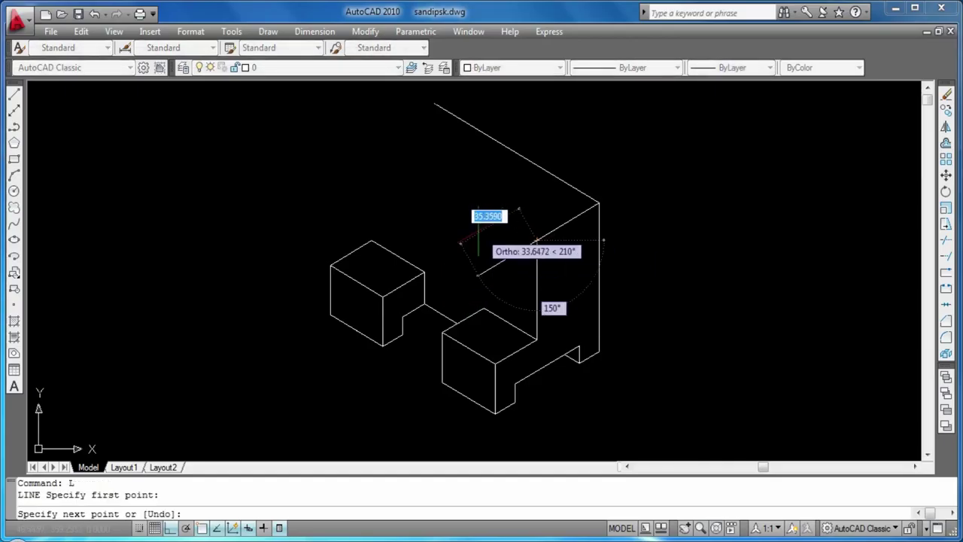
{"action": "key", "text": "F5"}
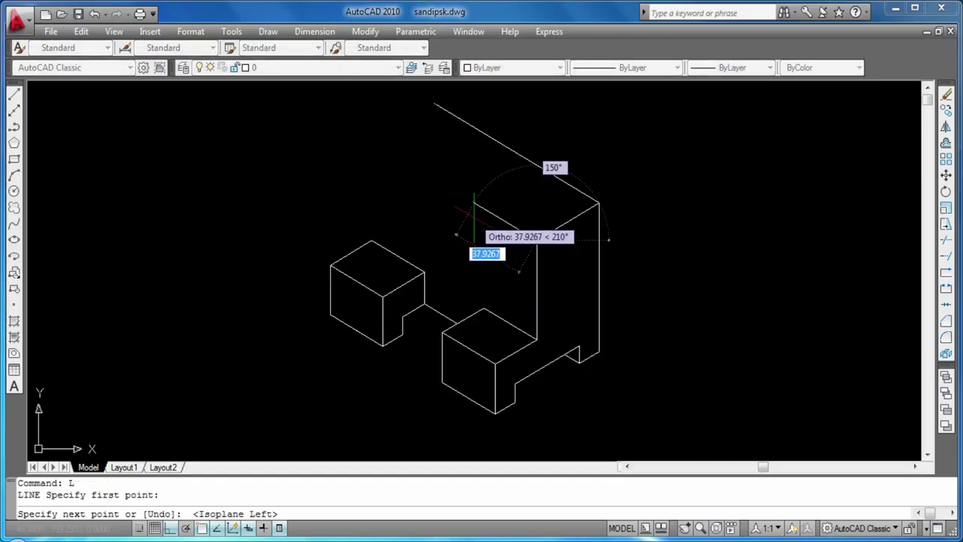
{"action": "type", "text": "19"}
{"action": "key", "text": "Return"}
{"action": "key", "text": "Return"}
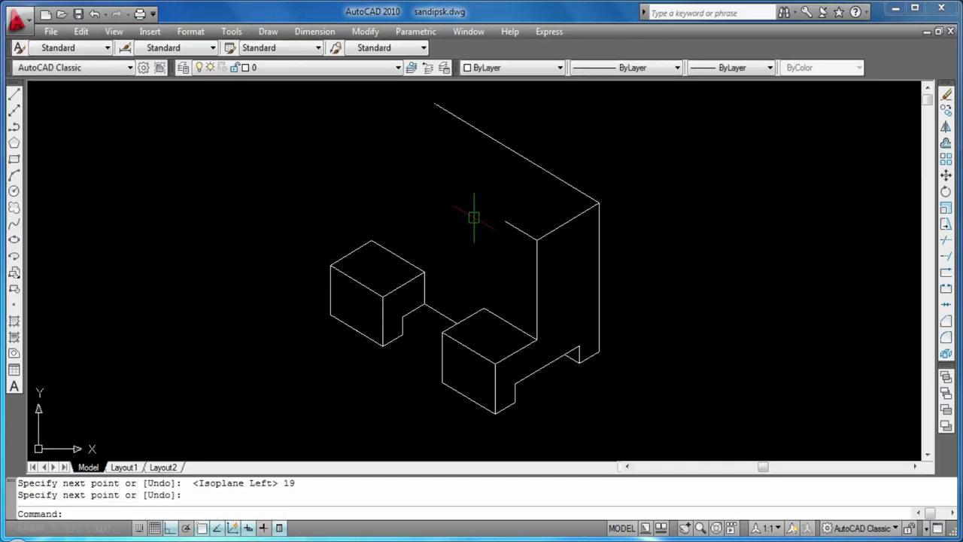
- Try a 98-unit top edge plus a 19-unit segment from the far top corner, then erase the unwanted line
{"action": "key", "text": "Return"}
{"action": "left_click", "coordinate": [434, 103]}
{"action": "key", "text": "F5"}
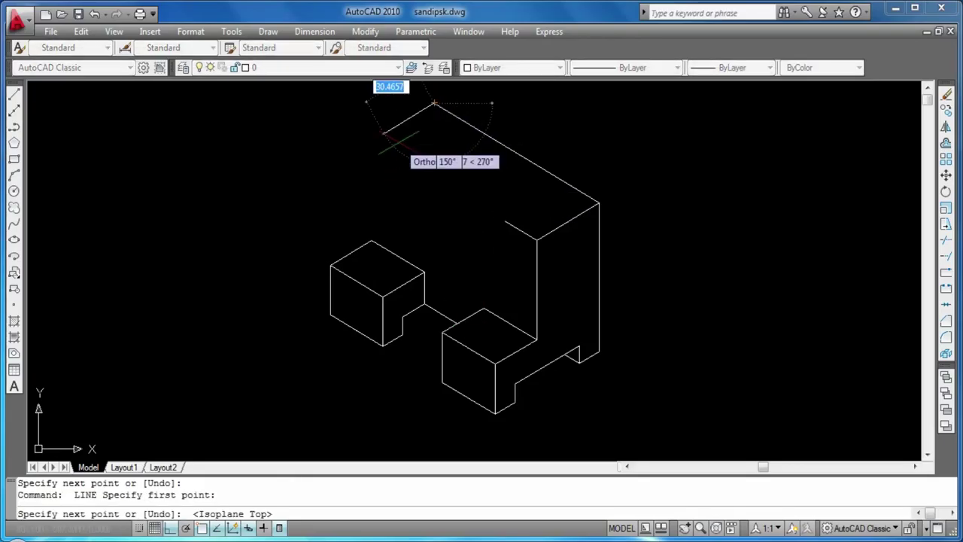
{"action": "type", "text": "8"}
{"action": "key", "text": "Return"}
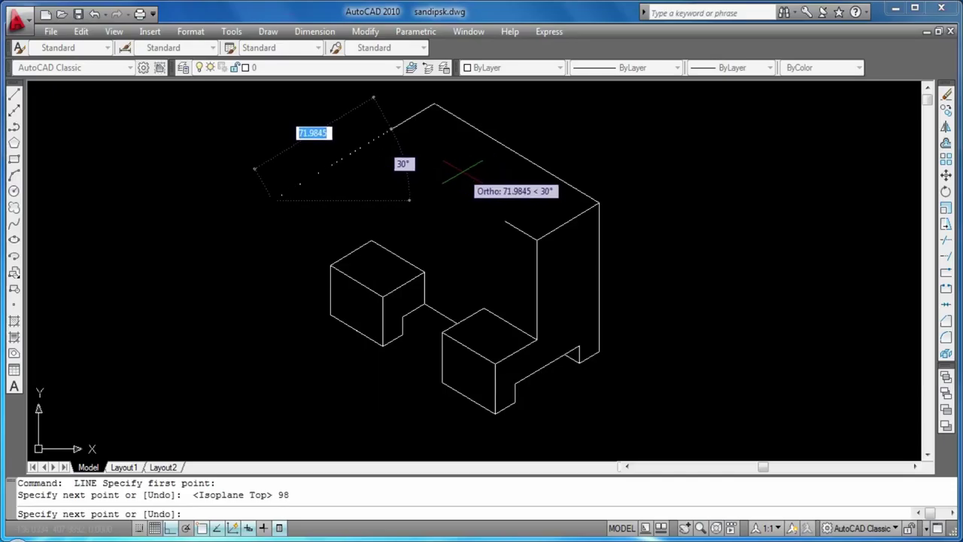
{"action": "key", "text": "F5"}
{"action": "key", "text": "F5"}
{"action": "type", "text": "19"}
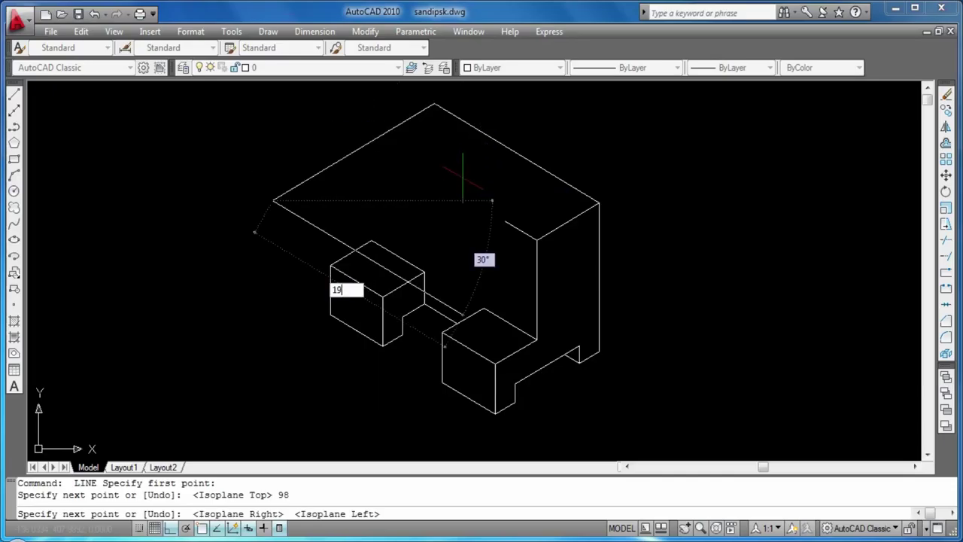
{"action": "key", "text": "Return"}
{"action": "key", "text": "Return"}
{"action": "left_click", "coordinate": [287, 192]}
{"action": "key", "text": "Delete"}
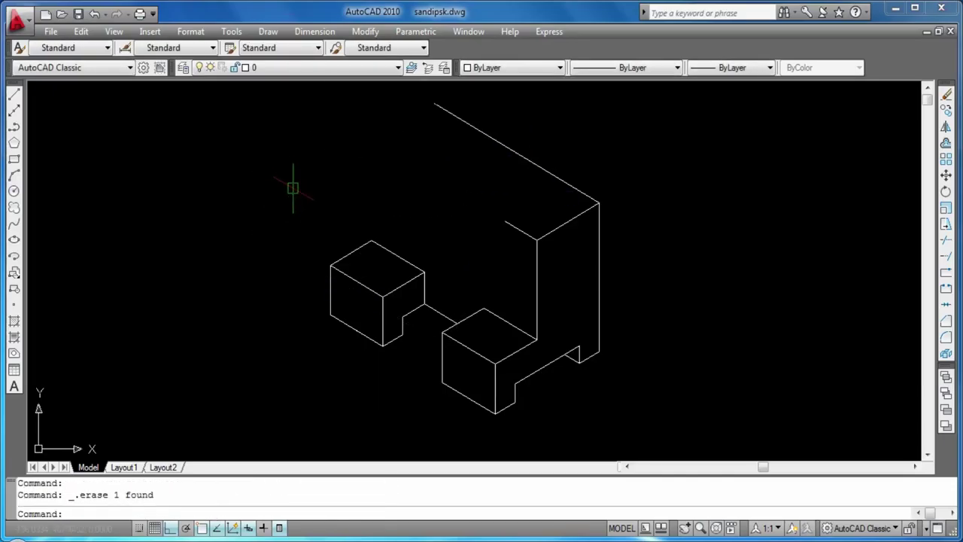
- Draw a 38-unit segment on the top isoplane from the upright's top-left end
{"action": "type", "text": "L"}
{"action": "key", "text": "Return"}
{"action": "left_click", "coordinate": [433, 104]}
{"action": "key", "text": "F5"}
{"action": "type", "text": "36"}
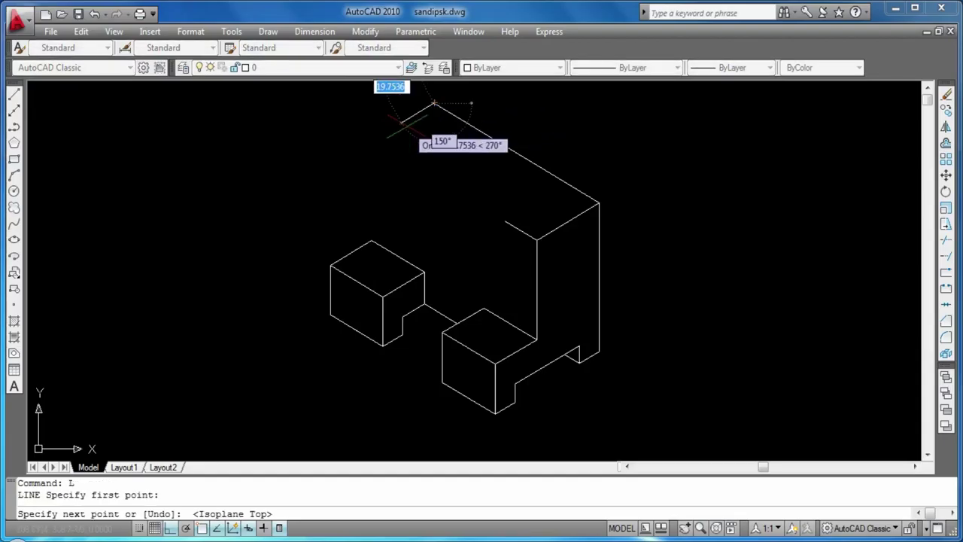
{"action": "type", "text": "8"}
{"action": "key", "text": "Return"}
{"action": "key", "text": "Escape"}
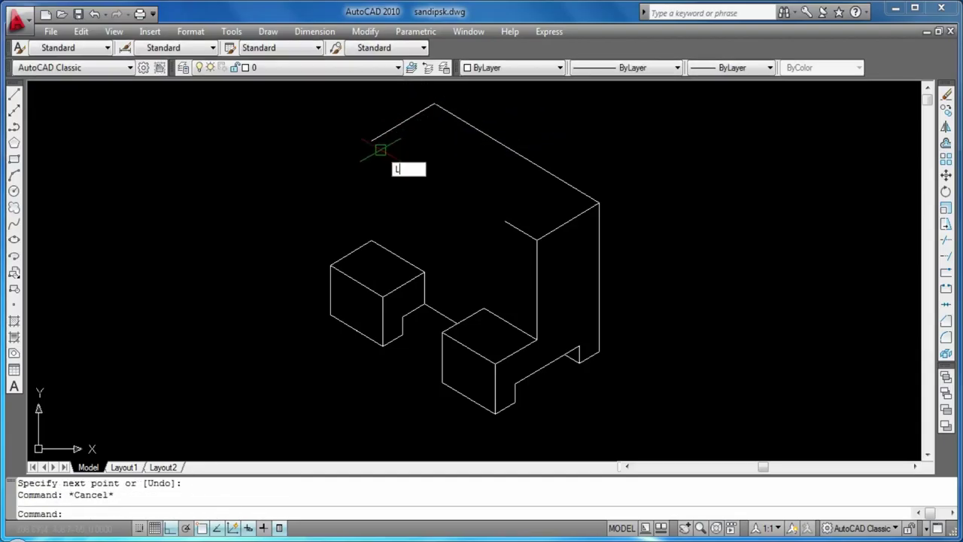
{"action": "key", "text": "Return"}
{"action": "left_click", "coordinate": [378, 147]}
{"action": "key", "text": "Escape"}
- Draw a 19-unit edge from the top-left endpoint
{"action": "type", "text": "L"}
{"action": "key", "text": "Return"}
{"action": "left_click", "coordinate": [371, 141]}
{"action": "type", "text": "19"}
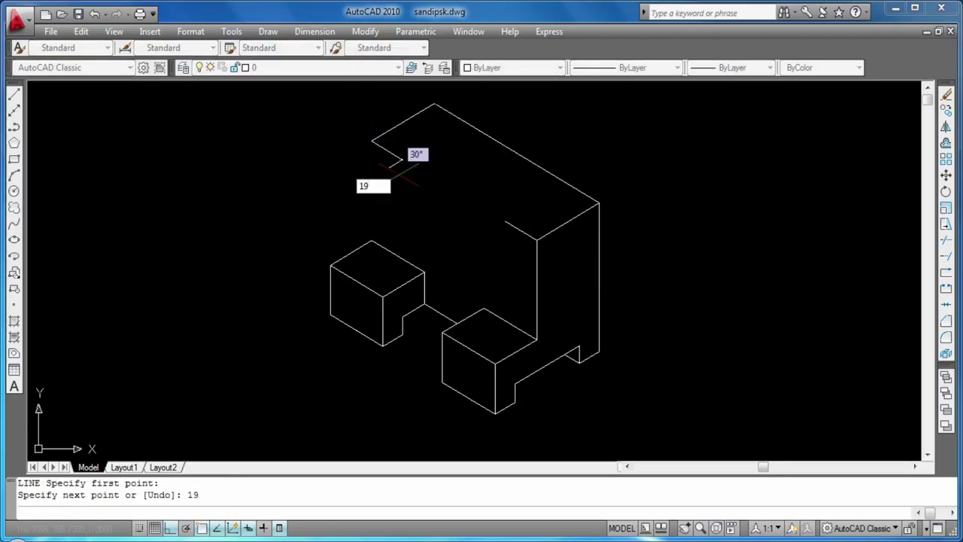
{"action": "key", "text": "Return"}
{"action": "key", "text": "Return"}
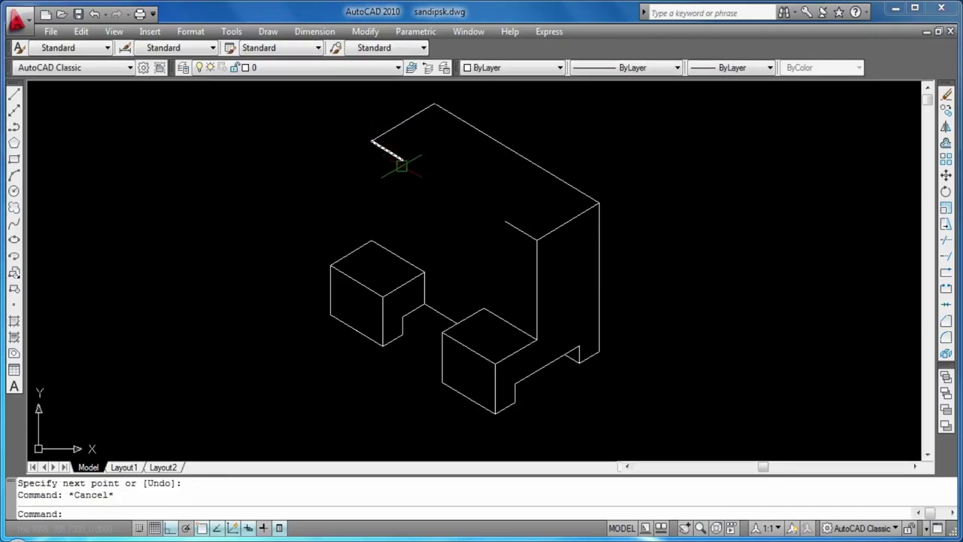
{"action": "type", "text": "L"}
- Draw a 38-unit vertical edge on the right isoplane from the short edge's end
{"action": "key", "text": "Return"}
{"action": "left_click", "coordinate": [402, 160]}
{"action": "key", "text": "F5"}
{"action": "type", "text": "38"}
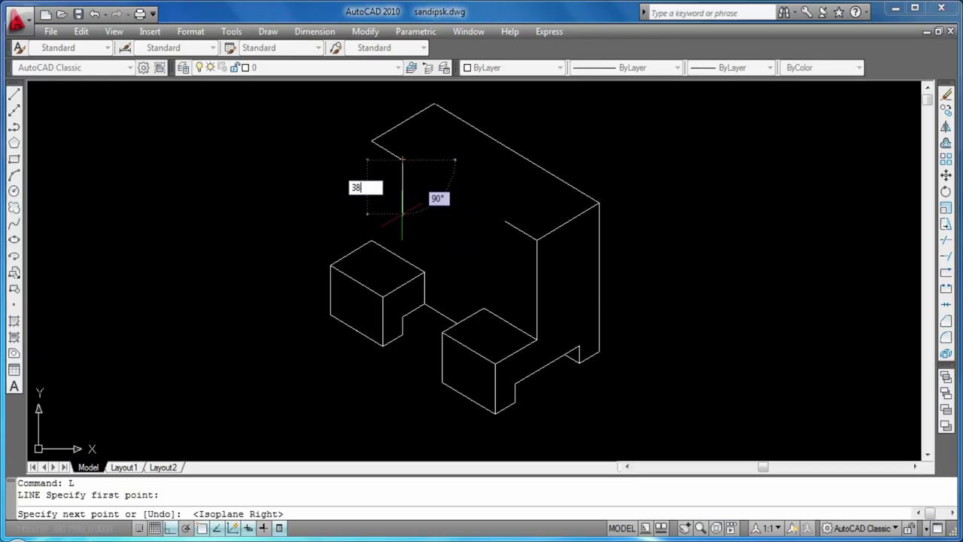
{"action": "key", "text": "Return"}
{"action": "key", "text": "Escape"}
- Add 50- and 38-unit edges on the left isoplane, then erase the stray diagonal notch line
{"action": "type", "text": "l"}
{"action": "key", "text": "Return"}
{"action": "left_click", "coordinate": [402, 235]}
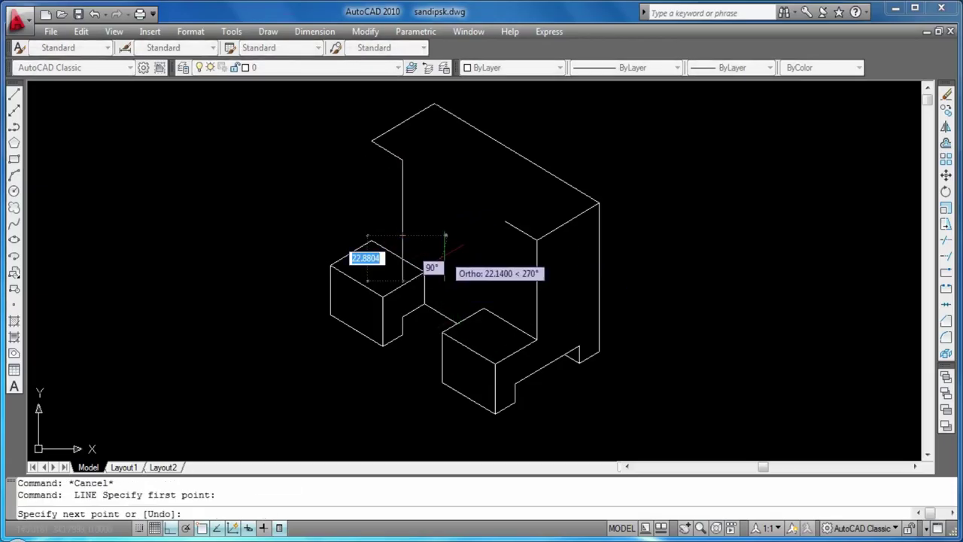
{"action": "key", "text": "F5"}
{"action": "type", "text": "50"}
{"action": "key", "text": "Return"}
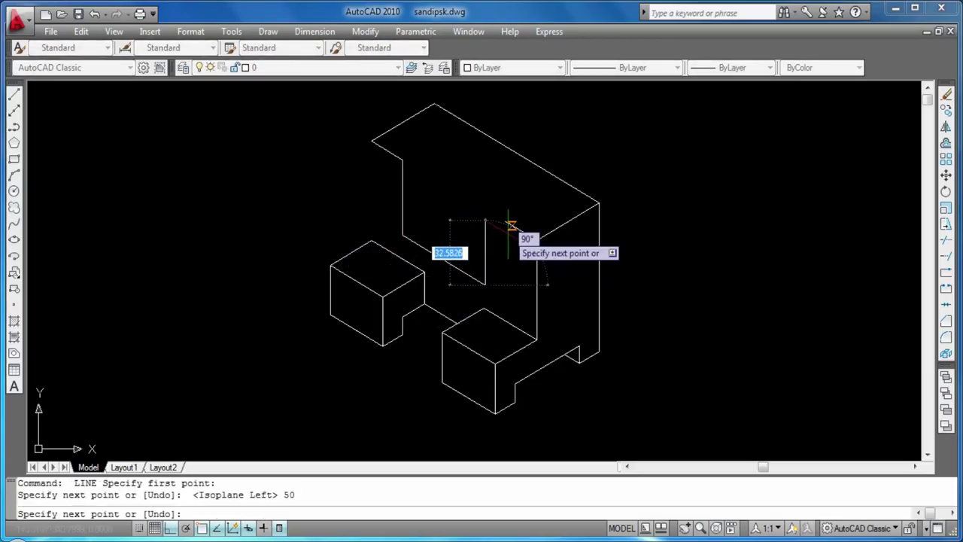
{"action": "type", "text": "38"}
{"action": "key", "text": "Return"}
{"action": "key", "text": "Escape"}
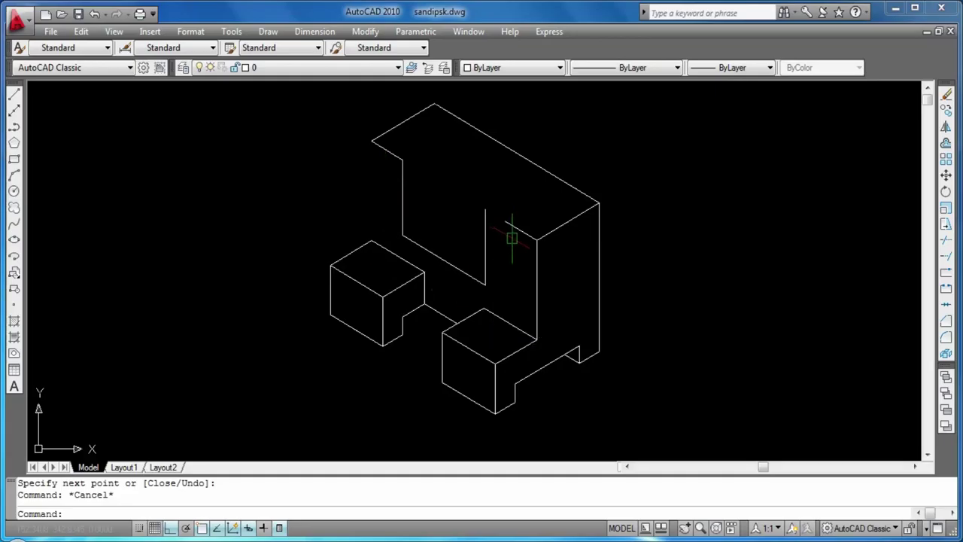
{"action": "left_click", "coordinate": [430, 256]}
{"action": "key", "text": "Delete"}
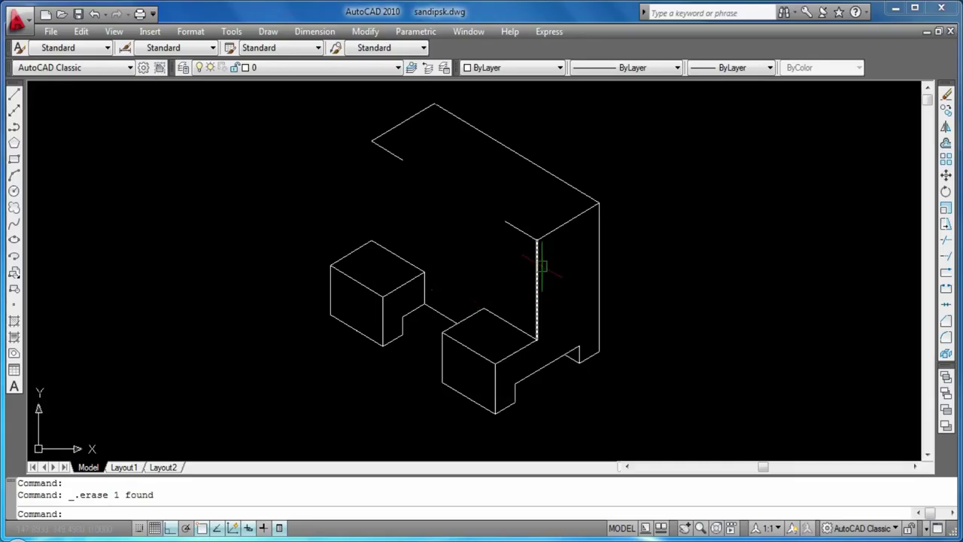
- Draw a trial line chain of 38, 50, 38 and 19 units from the top endpoint
{"action": "type", "text": "l"}
{"action": "key", "text": "Return"}
{"action": "left_click", "coordinate": [503, 222]}
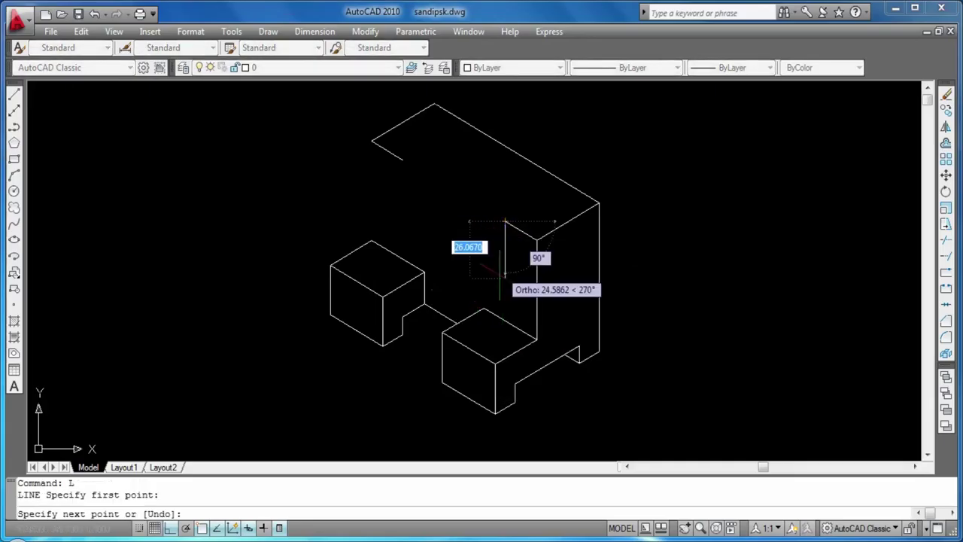
{"action": "type", "text": "38"}
{"action": "key", "text": "Return"}
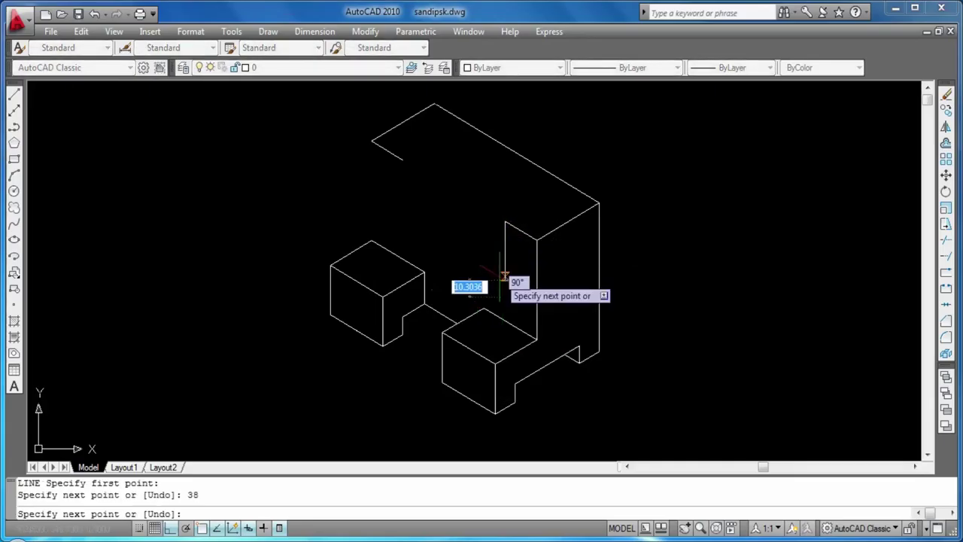
{"action": "type", "text": "50"}
{"action": "key", "text": "Return"}
{"action": "type", "text": "3"}
{"action": "key", "text": "Return"}
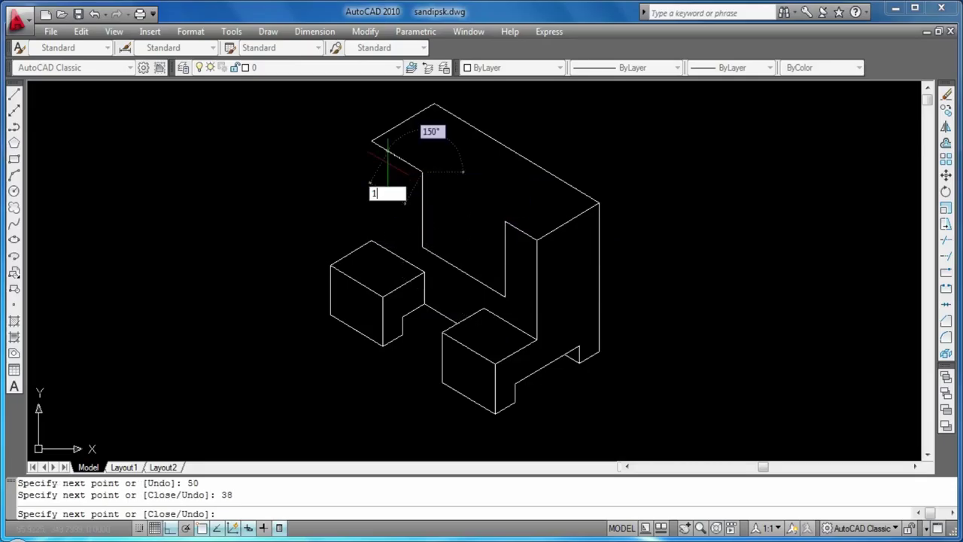
{"action": "type", "text": "19"}
{"action": "key", "text": "Return"}
{"action": "key", "text": "Return"}
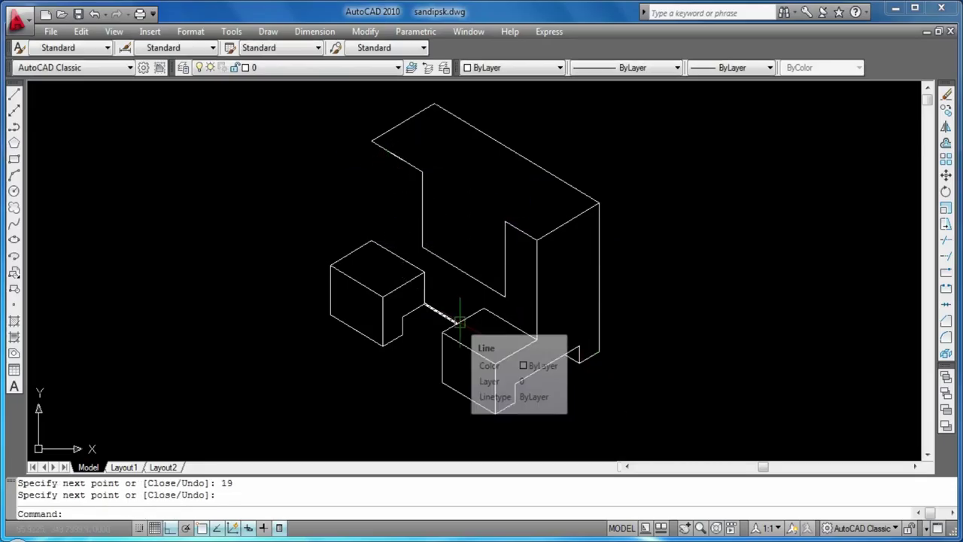
- Erase the three short edges at the upright's top-left
{"action": "left_click", "coordinate": [412, 165]}
{"action": "key", "text": "Delete"}
{"action": "left_click", "coordinate": [396, 155]}
{"action": "key", "text": "Delete"}
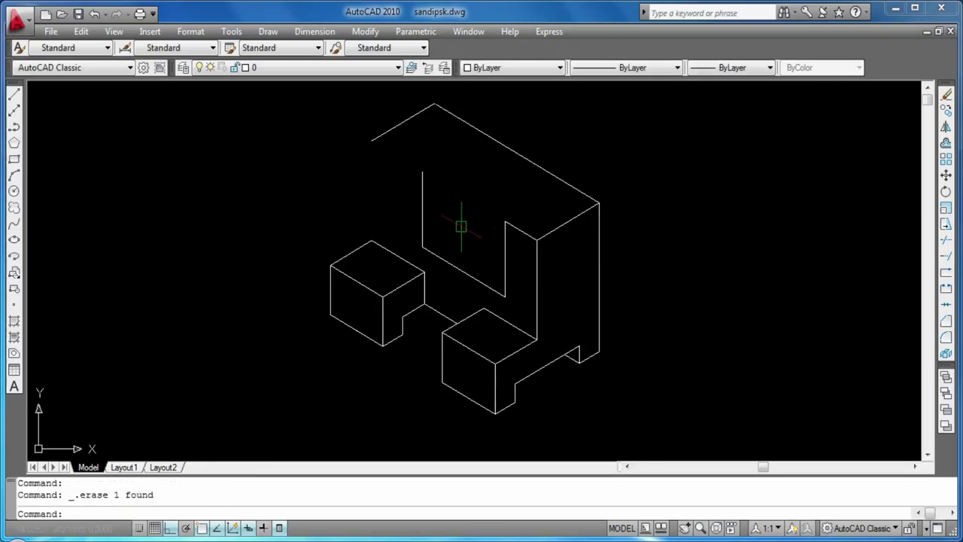
{"action": "left_click", "coordinate": [404, 131]}
{"action": "key", "text": "Delete"}
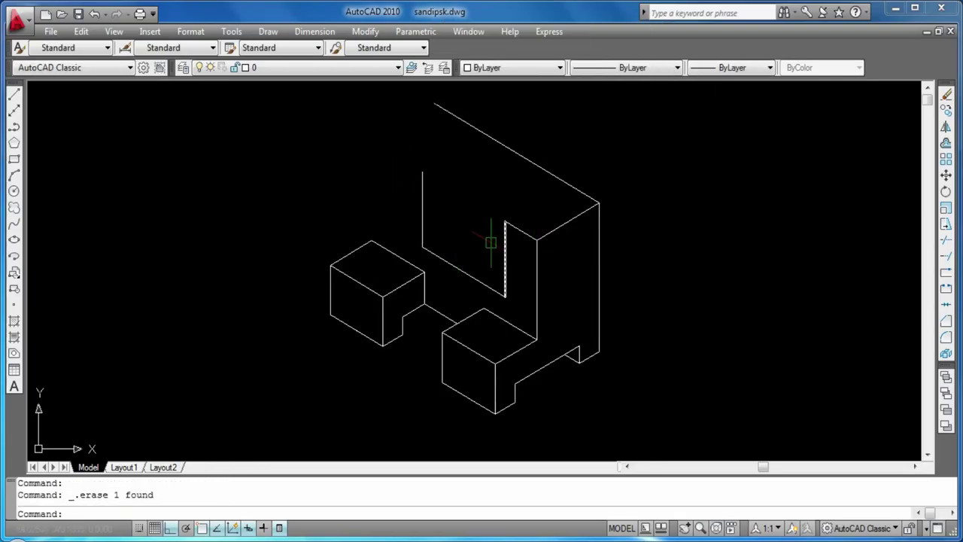
- Draw a 38-unit top edge on the top isoplane, then a 32-unit edge
{"action": "type", "text": "L"}
{"action": "key", "text": "Return"}
{"action": "left_click", "coordinate": [433, 103]}
{"action": "key", "text": "F5"}
{"action": "type", "text": "38"}
{"action": "key", "text": "Return"}
{"action": "key", "text": "Return"}
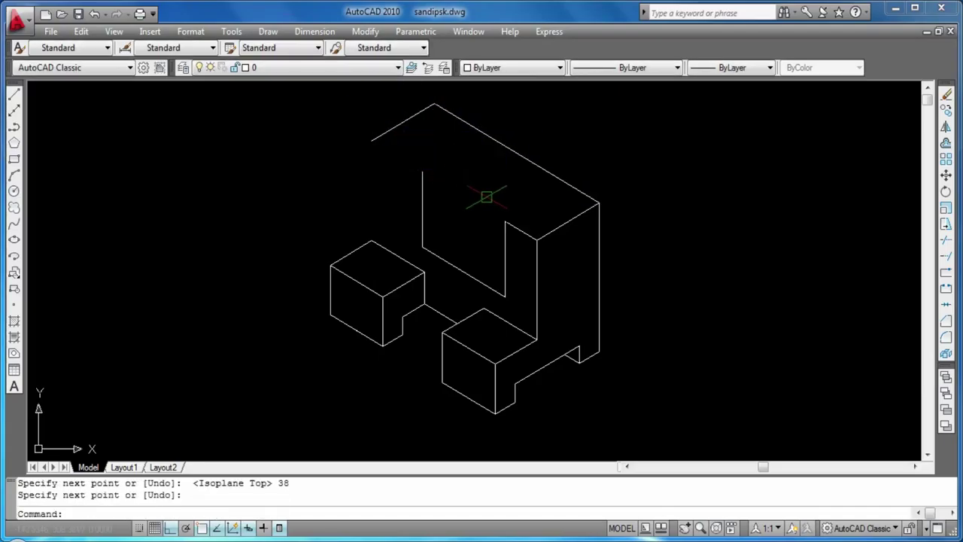
{"action": "type", "text": "L"}
{"action": "key", "text": "Return"}
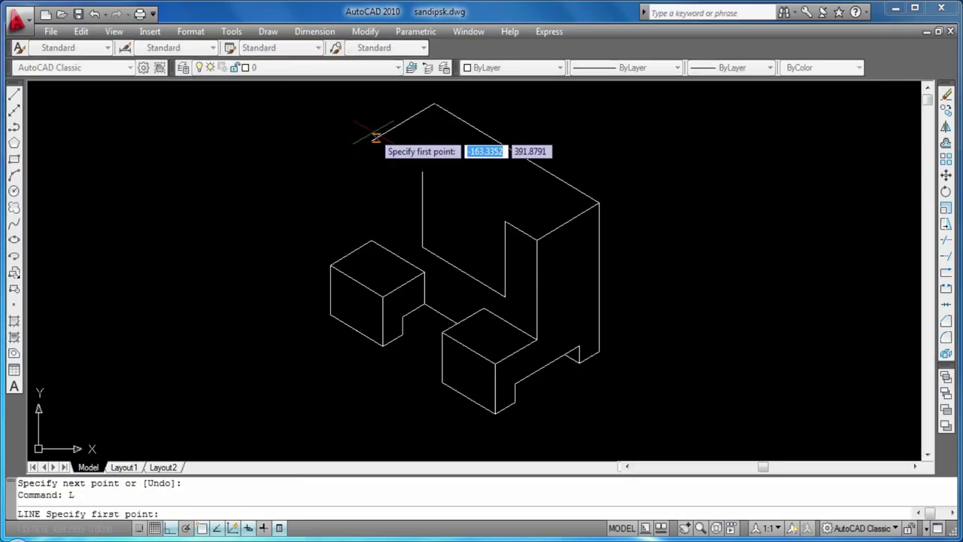
{"action": "left_click", "coordinate": [371, 141]}
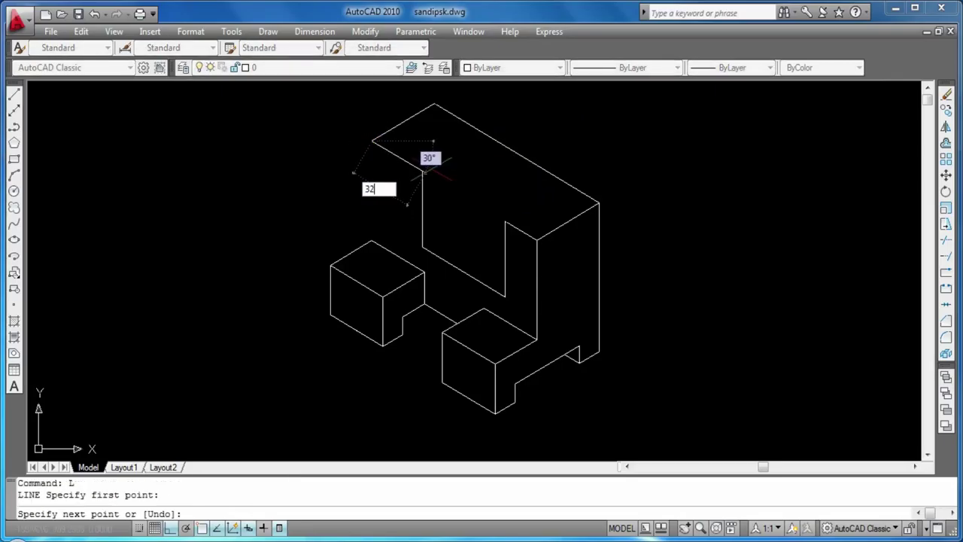
{"action": "type", "text": "2"}
{"action": "key", "text": "Return"}
{"action": "key", "text": "Return"}
- Zoom in on the notch and erase the short diagonal line
{"action": "scroll", "coordinate": [548, 291], "scroll_direction": "up", "scroll_amount": 1}
{"action": "scroll", "coordinate": [548, 290], "scroll_direction": "up", "scroll_amount": 4}
{"action": "scroll", "coordinate": [506, 353], "scroll_direction": "down", "scroll_amount": 3}
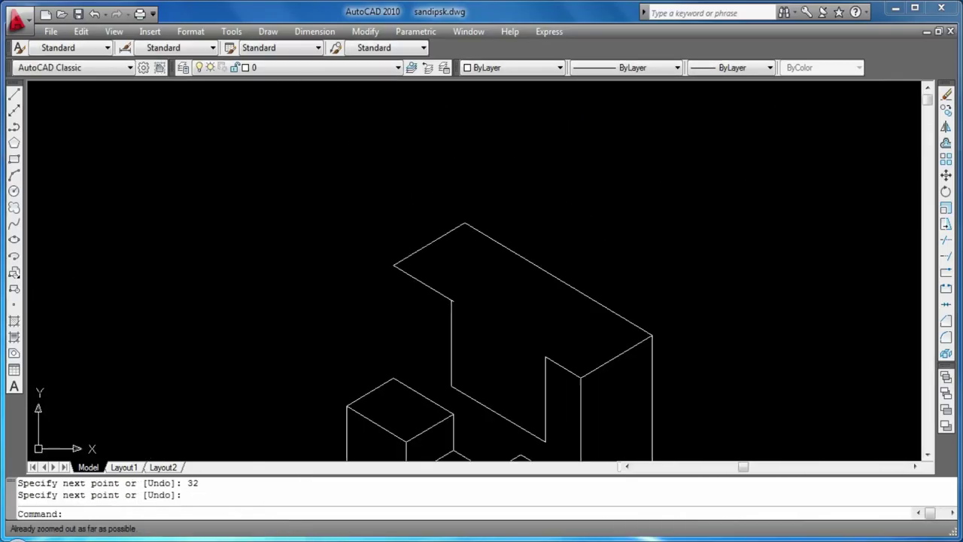
{"action": "scroll", "coordinate": [506, 353], "scroll_direction": "down", "scroll_amount": 2}
{"action": "middle_click_drag", "start_coordinate": [506, 352], "coordinate": [544, 198]}
{"action": "scroll", "coordinate": [527, 267], "scroll_direction": "up", "scroll_amount": 1}
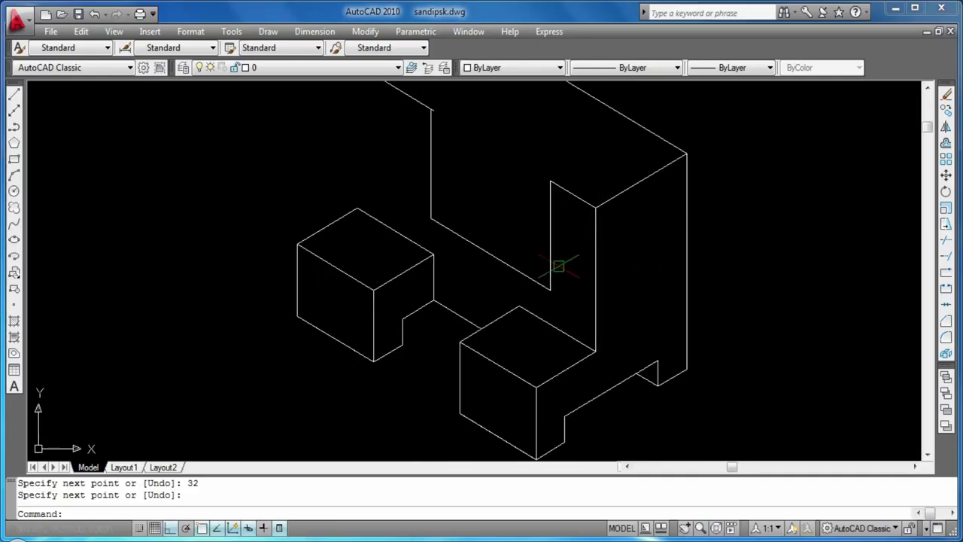
{"action": "scroll", "coordinate": [369, 155], "scroll_direction": "up", "scroll_amount": 2}
{"action": "scroll", "coordinate": [391, 180], "scroll_direction": "down", "scroll_amount": 2}
{"action": "key", "text": "Return"}
{"action": "left_click", "coordinate": [408, 172]}
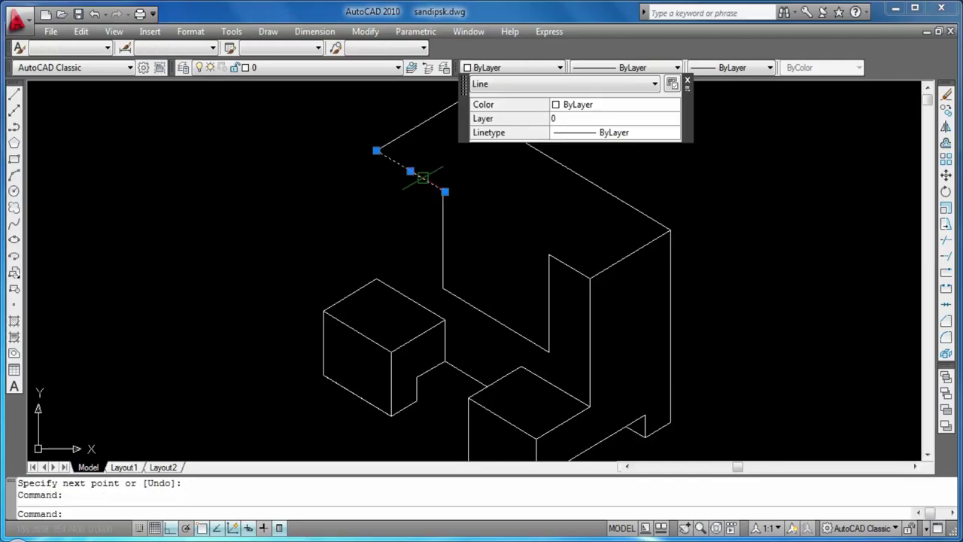
{"action": "key", "text": "Delete"}
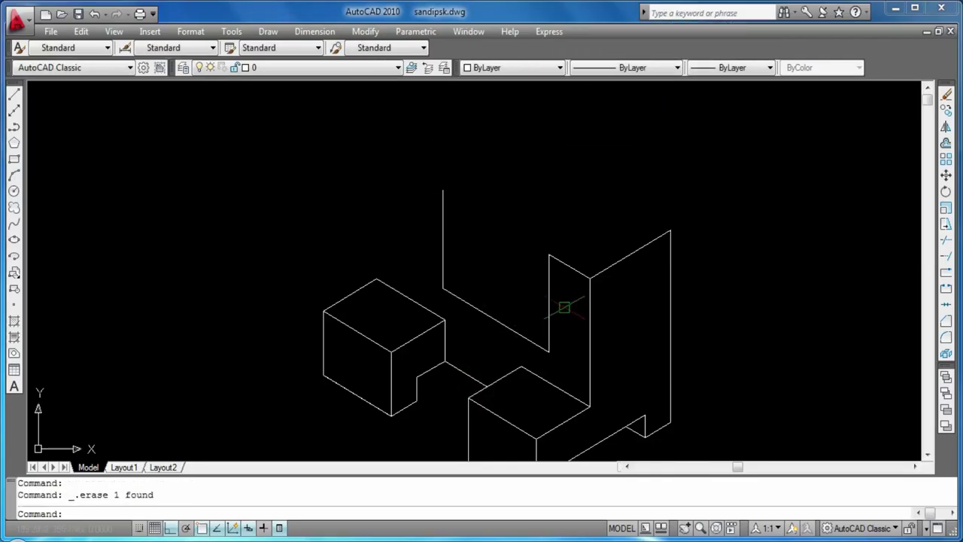
- Erase the diagonal notch line and the two vertical lines beside it
{"action": "left_click", "coordinate": [458, 297]}
{"action": "key", "text": "Delete"}
{"action": "left_click", "coordinate": [443, 258]}
{"action": "key", "text": "Delete"}
{"action": "left_click", "coordinate": [549, 301]}
{"action": "key", "text": "Delete"}
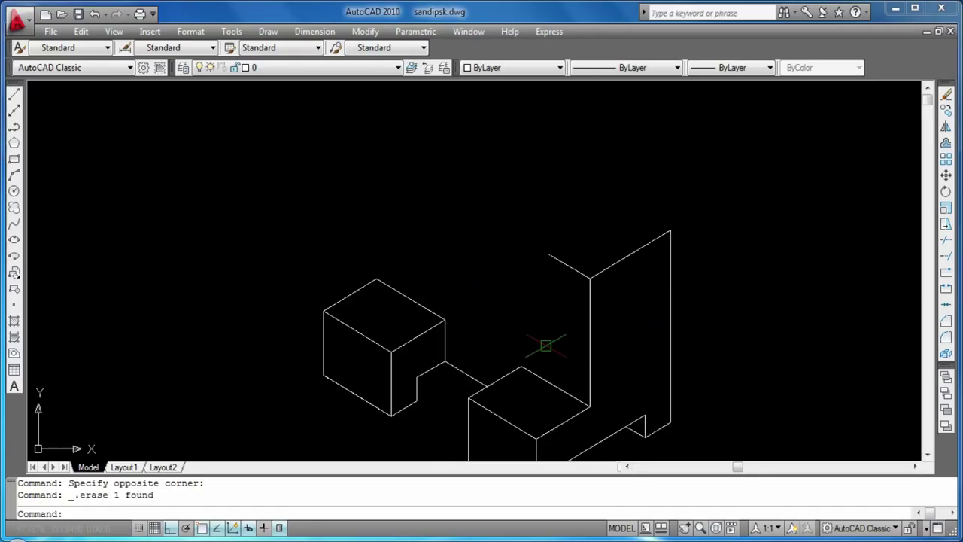
- Start a new LINE at the top of the remaining vertical edge
{"action": "type", "text": "l"}
{"action": "key", "text": "Return"}
{"action": "left_click", "coordinate": [549, 254]}
- Draw a 38-unit vertical line from the vertical edge's top on the right isoplane
{"action": "key", "text": "F5"}
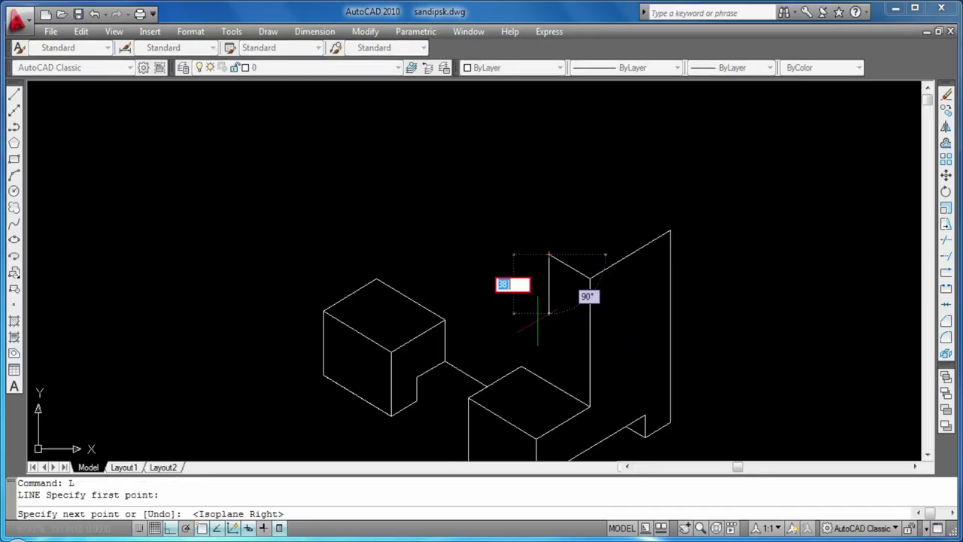
{"action": "key", "text": "Escape"}
{"action": "type", "text": "l"}
{"action": "key", "text": "Return"}
{"action": "left_click", "coordinate": [550, 254]}
{"action": "type", "text": "38"}
{"action": "key", "text": "Return"}
{"action": "key", "text": "Return"}
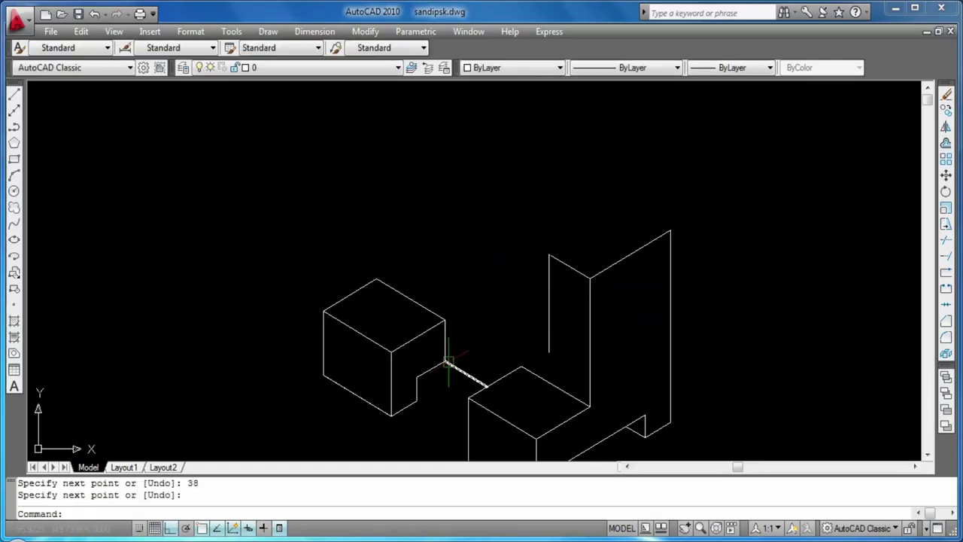
{"action": "key", "text": "Escape"}
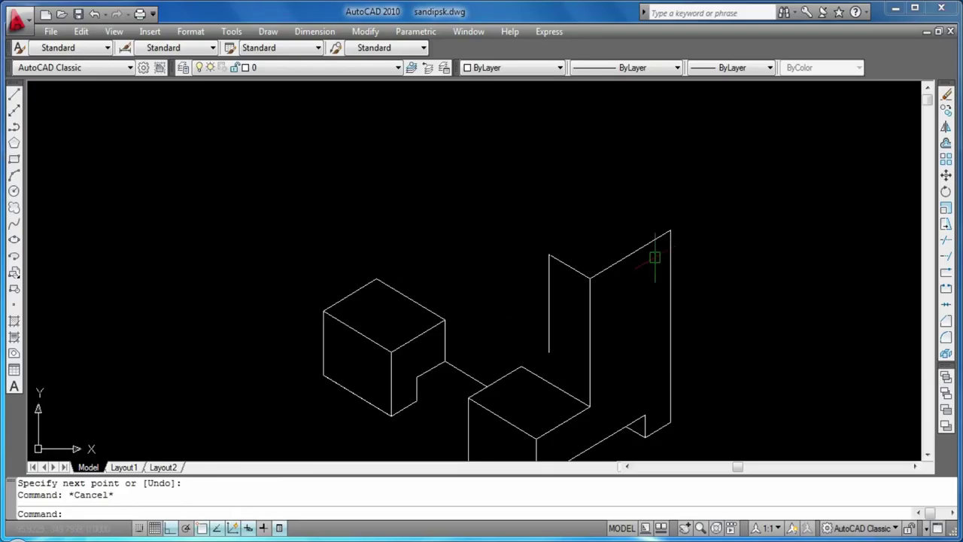
{"action": "type", "text": "L"}
- Draw a 100-unit top edge from the upright's top corner on the left isoplane
{"action": "key", "text": "Return"}
{"action": "left_click", "coordinate": [670, 231]}
{"action": "key", "text": "F5"}
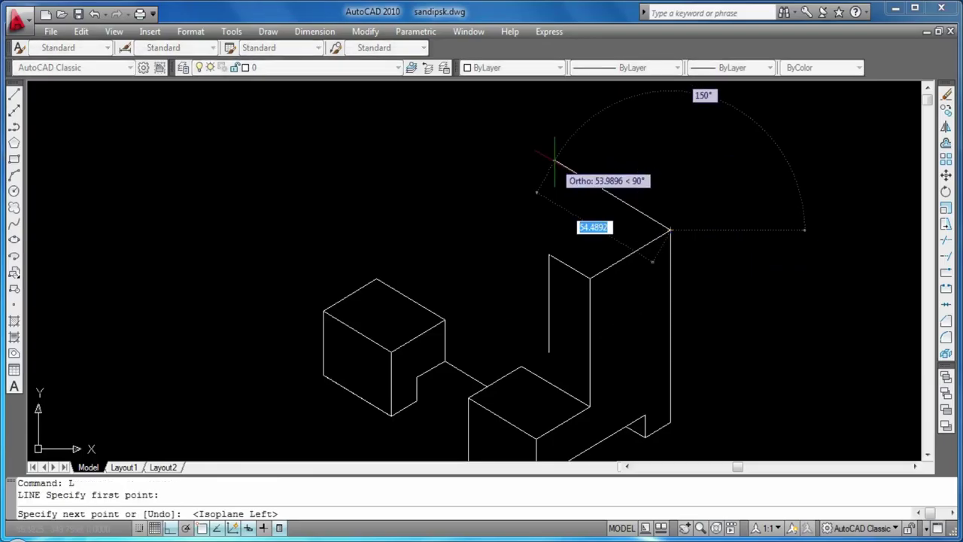
{"action": "type", "text": "100"}
{"action": "key", "text": "Return"}
{"action": "key", "text": "Return"}
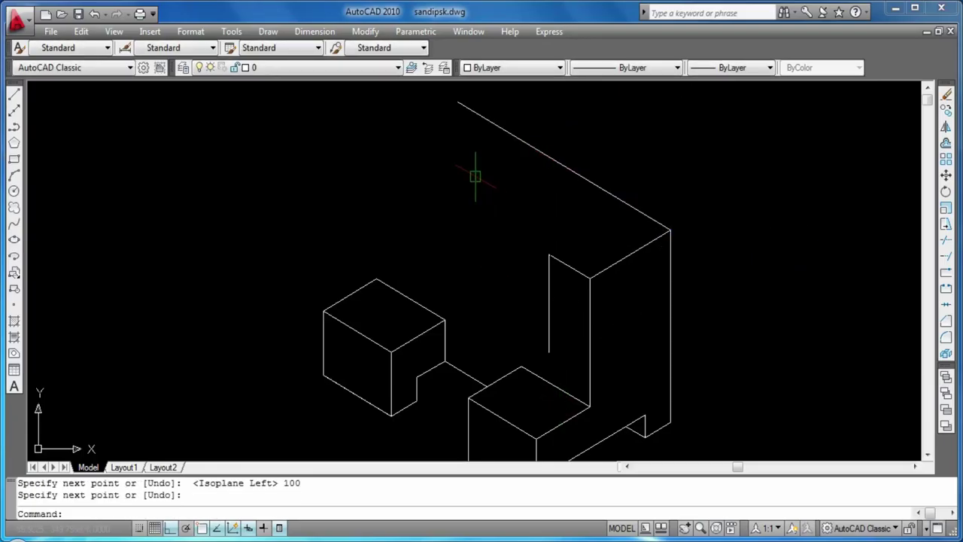
{"action": "type", "text": "L"}
- Draw a 32-unit vertical edge from the top-left corner, then erase it
{"action": "key", "text": "Return"}
{"action": "left_click", "coordinate": [456, 105]}
{"action": "type", "text": "32"}
{"action": "key", "text": "Return"}
{"action": "key", "text": "Return"}
{"action": "left_click", "coordinate": [457, 161]}
{"action": "key", "text": "Delete"}
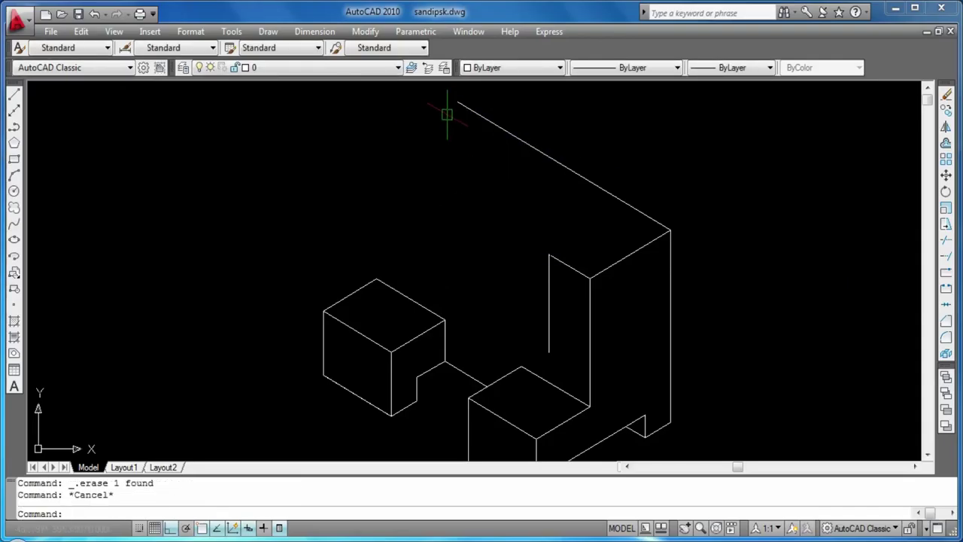
- Draw a 32-unit edge from the upright's top corner on the top isoplane
{"action": "type", "text": "L"}
{"action": "key", "text": "Return"}
{"action": "left_click", "coordinate": [457, 102]}
{"action": "key", "text": "F5"}
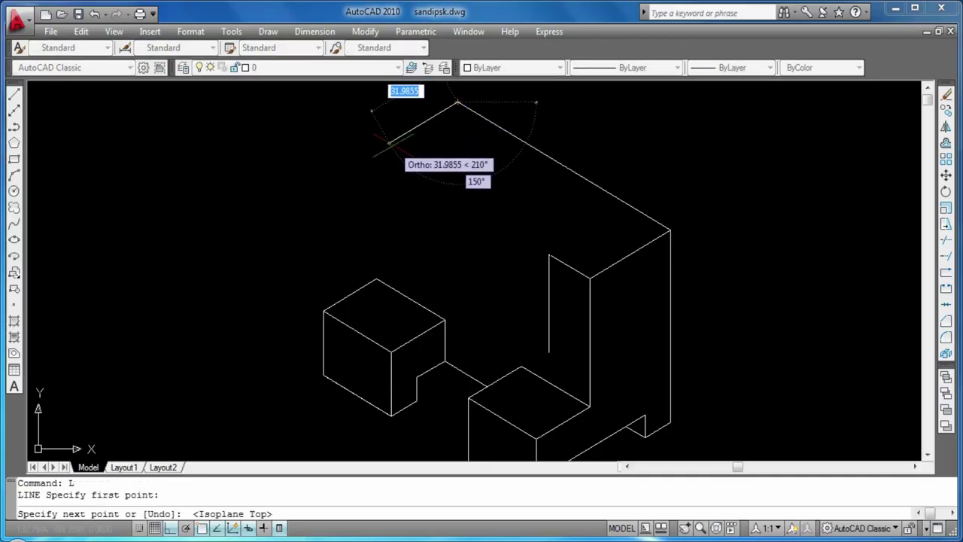
{"action": "type", "text": "32"}
{"action": "key", "text": "Return"}
{"action": "key", "text": "Escape"}
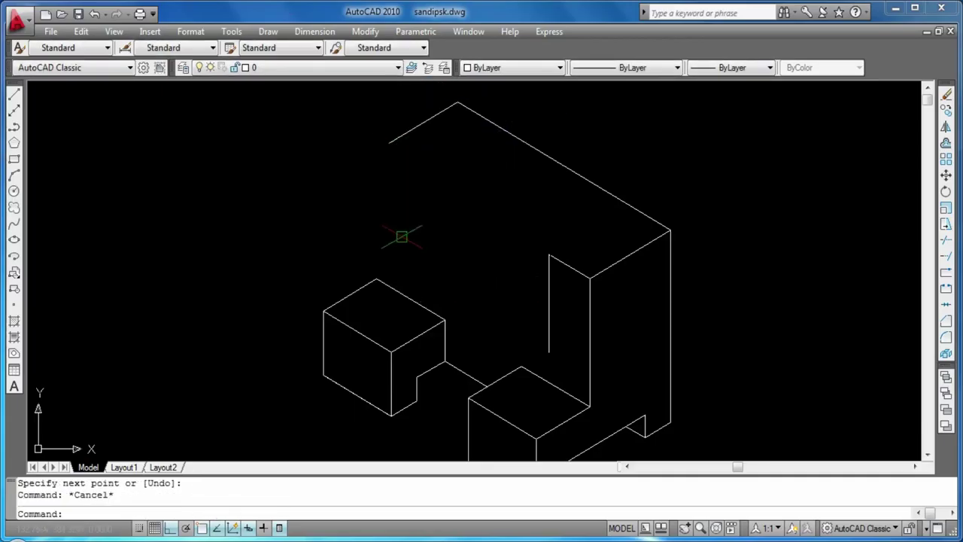
{"action": "key", "text": "Return"}
{"action": "left_click", "coordinate": [395, 145]}
{"action": "key", "text": "Escape"}
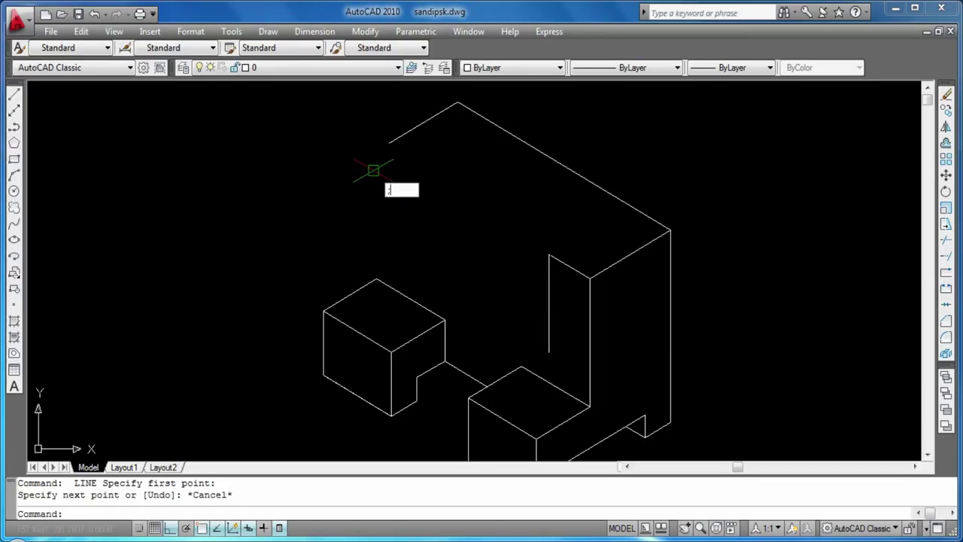
- Abandon the next line and erase the 32-unit edge with a selection window
{"action": "key", "text": "Return"}
{"action": "left_click", "coordinate": [389, 142]}
{"action": "key", "text": "F5"}
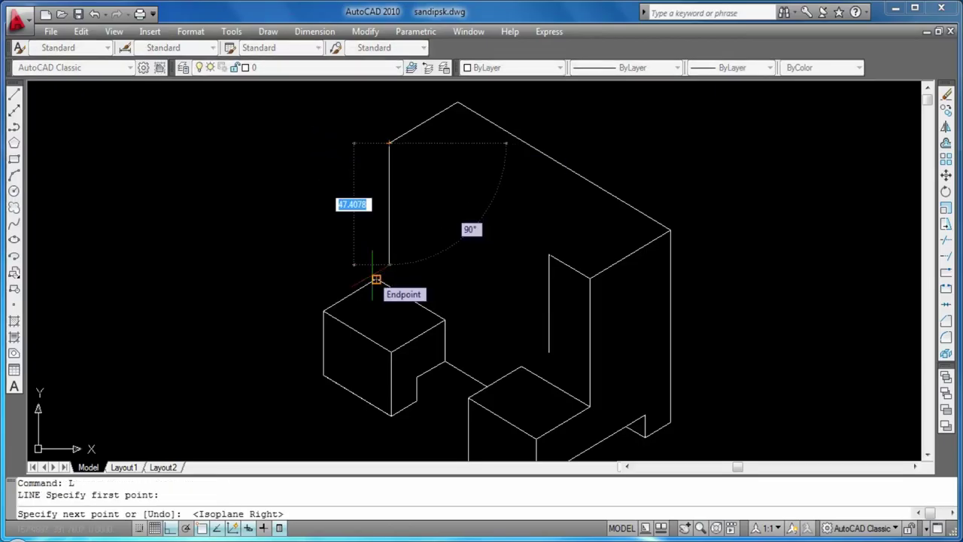
{"action": "key", "text": "Escape"}
{"action": "left_click", "coordinate": [397, 145]}
{"action": "left_click", "coordinate": [406, 131]}
{"action": "key", "text": "Delete"}
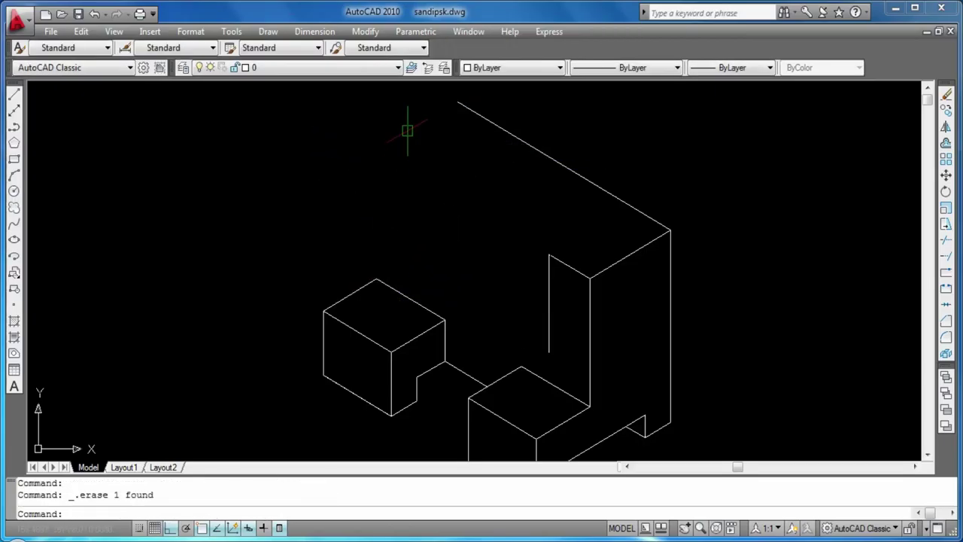
- Draw the 38-unit top-left edge and a vertical edge down to the small cube's top corner
{"action": "type", "text": "l"}
{"action": "key", "text": "Return"}
{"action": "left_click", "coordinate": [458, 103]}
{"action": "type", "text": "38"}
{"action": "key", "text": "Return"}
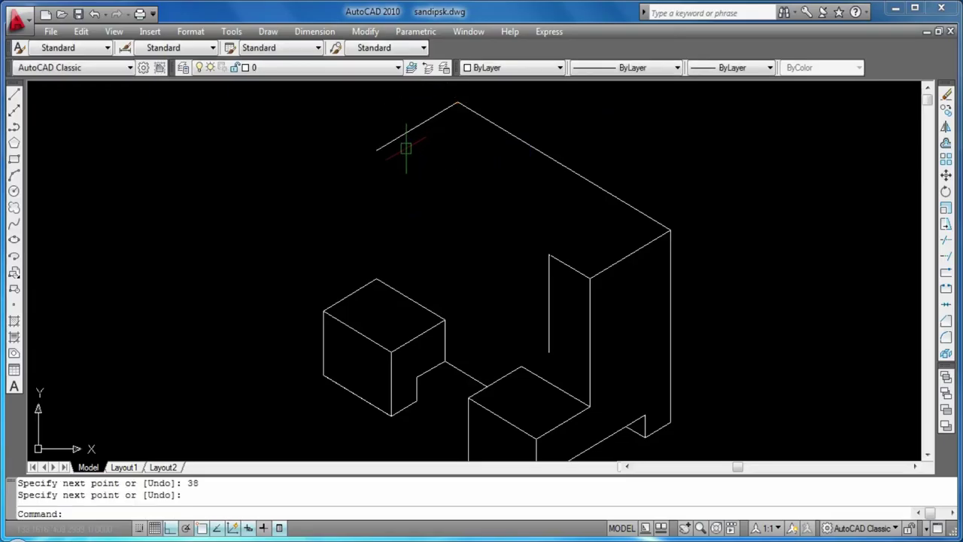
{"action": "type", "text": "L"}
{"action": "key", "text": "Return"}
{"action": "left_click", "coordinate": [374, 158]}
{"action": "left_click", "coordinate": [377, 279]}
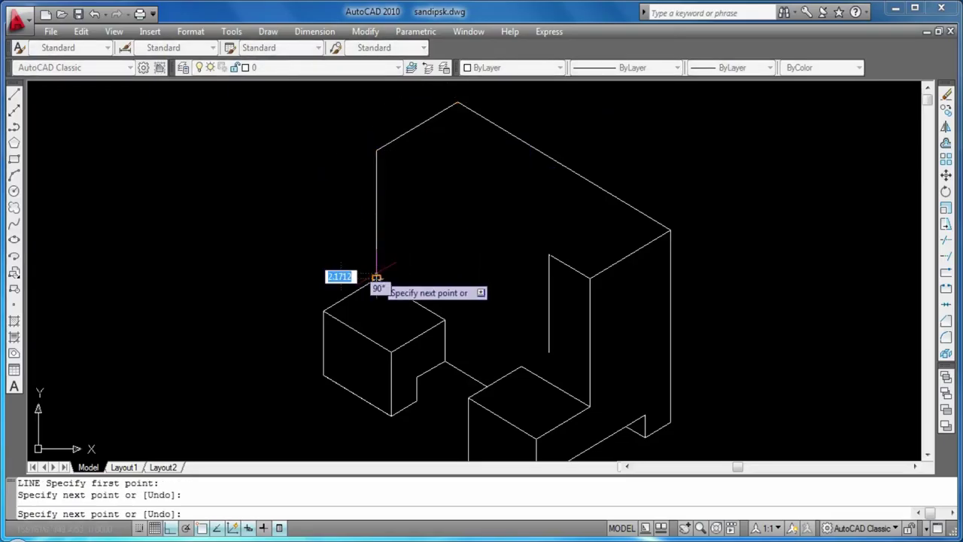
- Draw a 19-unit edge from the upright's top-left corner on the left isoplane
{"action": "key", "text": "Return"}
{"action": "key", "text": "Return"}
{"action": "scroll", "coordinate": [496, 231], "scroll_direction": "up", "scroll_amount": 3}
{"action": "scroll", "coordinate": [496, 232], "scroll_direction": "down", "scroll_amount": 3}
{"action": "key", "text": "Escape"}
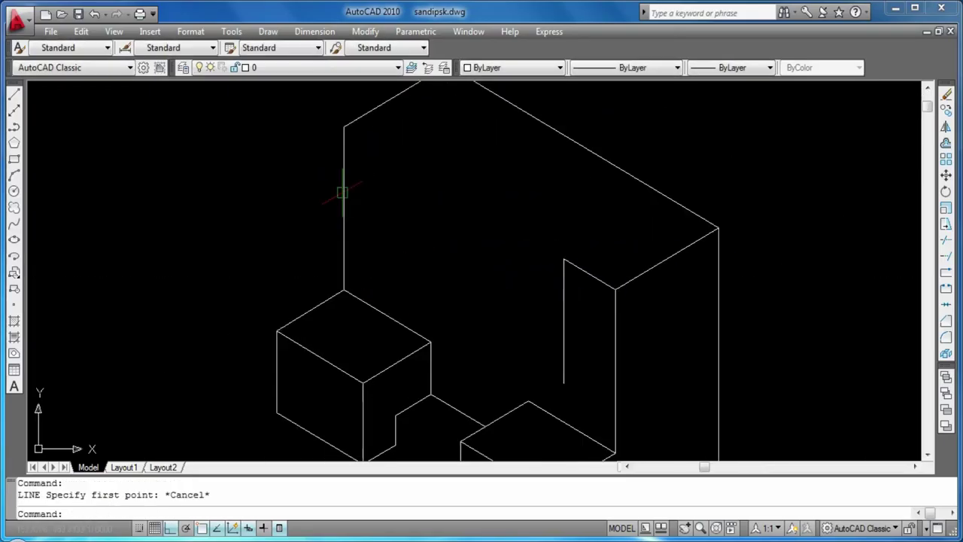
{"action": "type", "text": "L"}
{"action": "key", "text": "Return"}
{"action": "left_click", "coordinate": [344, 126]}
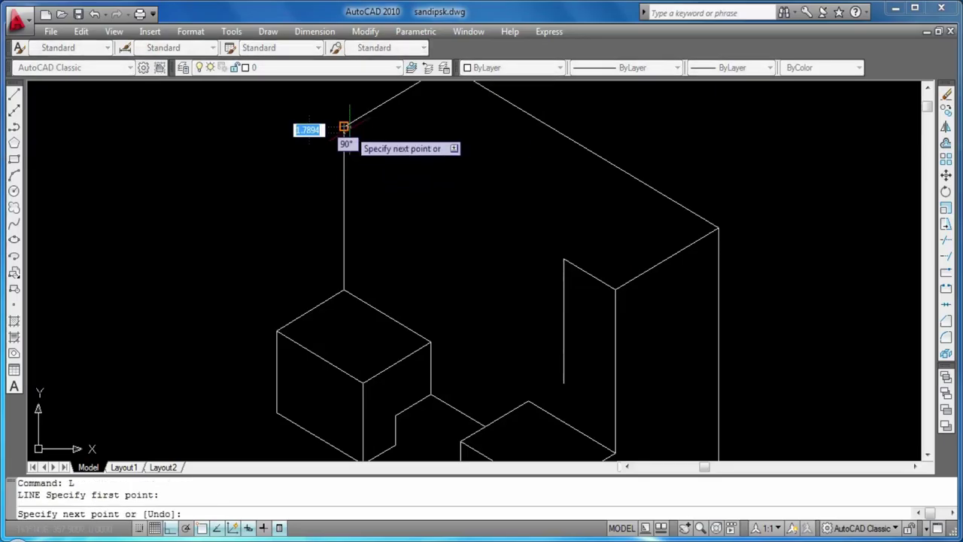
{"action": "key", "text": "F5"}
{"action": "type", "text": "19"}
{"action": "key", "text": "Return"}
- Add a 38-unit vertical drop and a long edge to the upright's far inner edge
{"action": "key", "text": "Escape"}
{"action": "key", "text": "Return"}
{"action": "left_click", "coordinate": [394, 155]}
{"action": "type", "text": "38"}
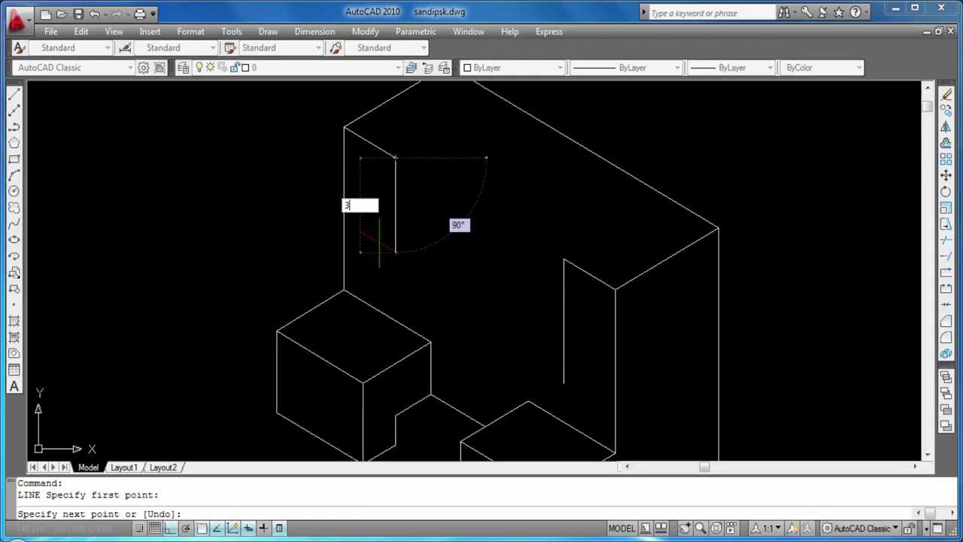
{"action": "key", "text": "Return"}
{"action": "key", "text": "Return"}
{"action": "key", "text": "Return"}
{"action": "left_click", "coordinate": [395, 281]}
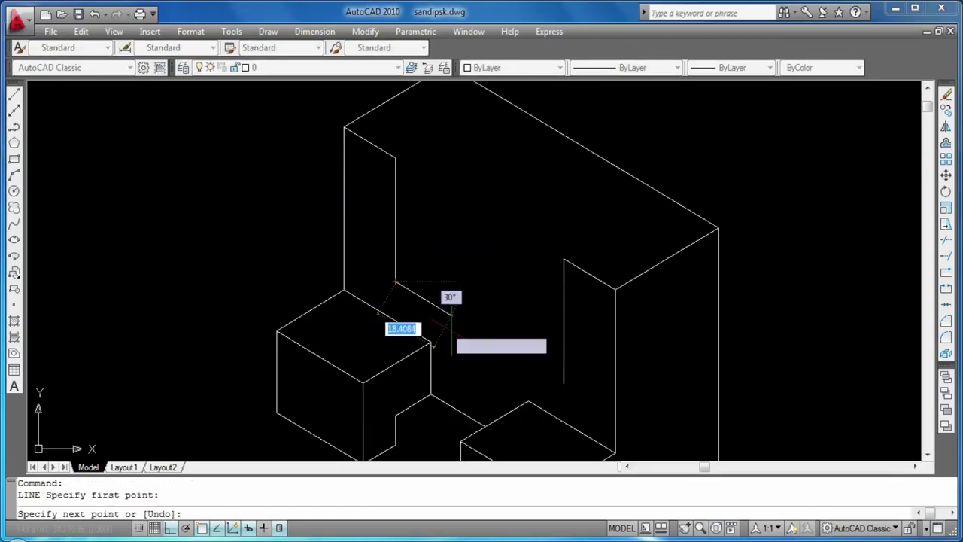
{"action": "left_click", "coordinate": [562, 403]}
{"action": "key", "text": "Return"}
{"action": "key", "text": "Return"}
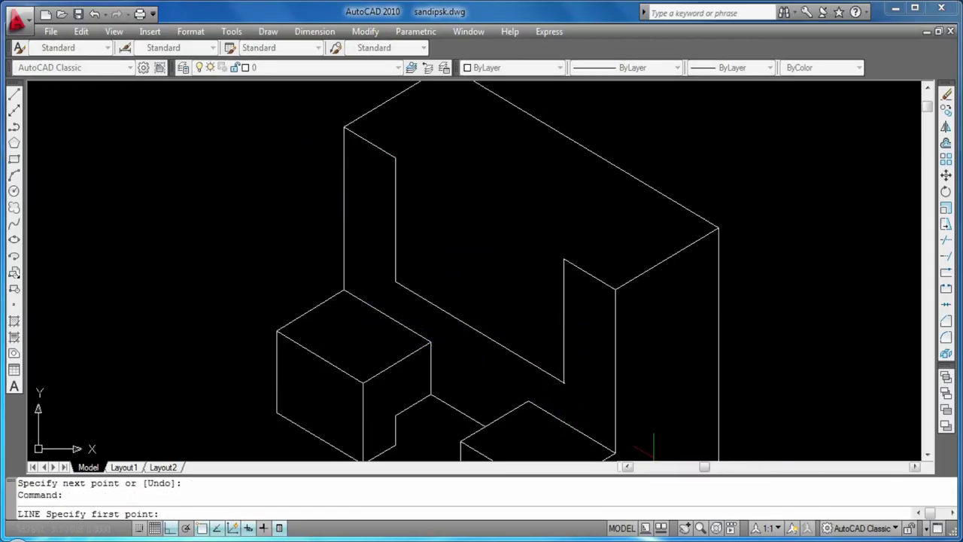
{"action": "key", "text": "Escape"}
{"action": "key", "text": "Escape"}
{"action": "key", "text": "Return"}
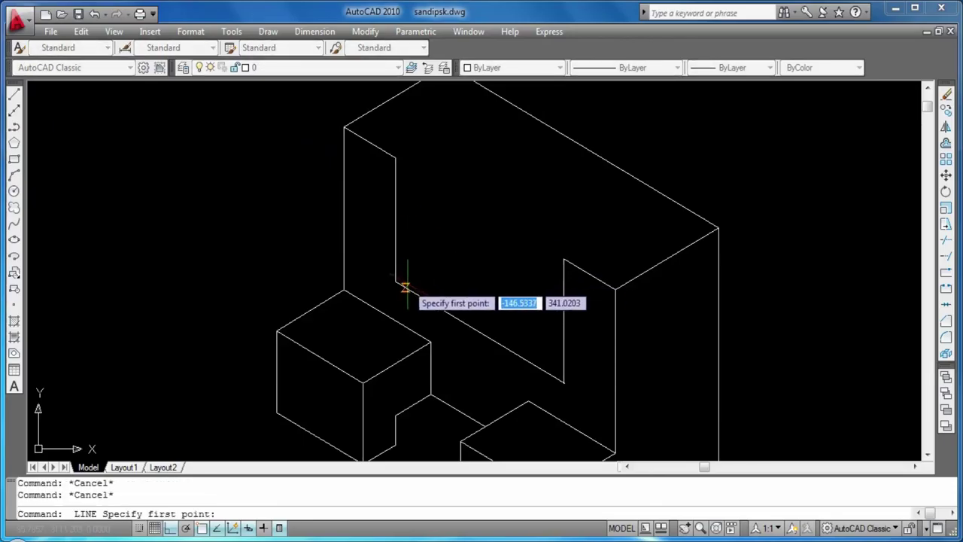
- Draw a 19-unit edge from the recess's inner bottom corner and erase a misplaced vertical edge
{"action": "left_click", "coordinate": [395, 281]}
{"action": "key", "text": "F5"}
{"action": "type", "text": "19"}
{"action": "key", "text": "Return"}
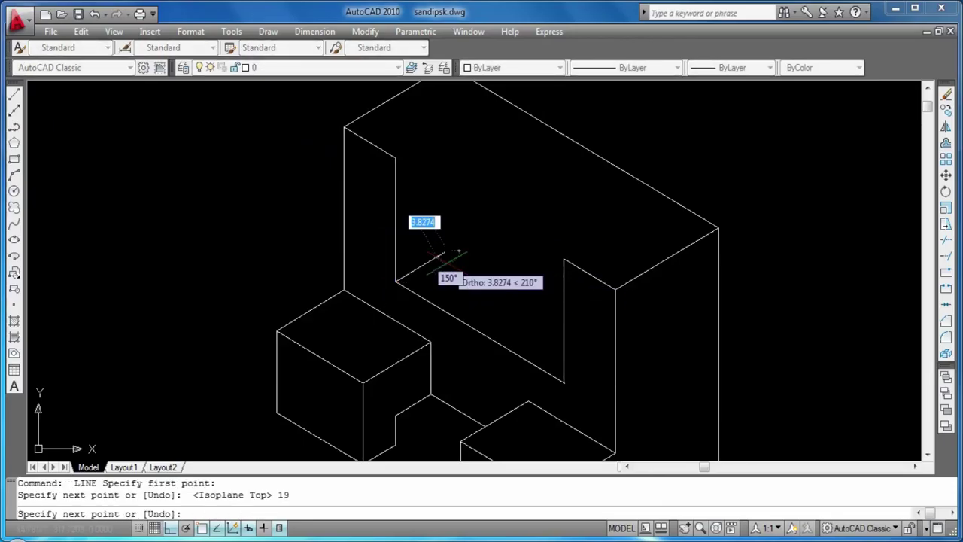
{"action": "key", "text": "F5"}
{"action": "type", "text": "50"}
{"action": "key", "text": "Return"}
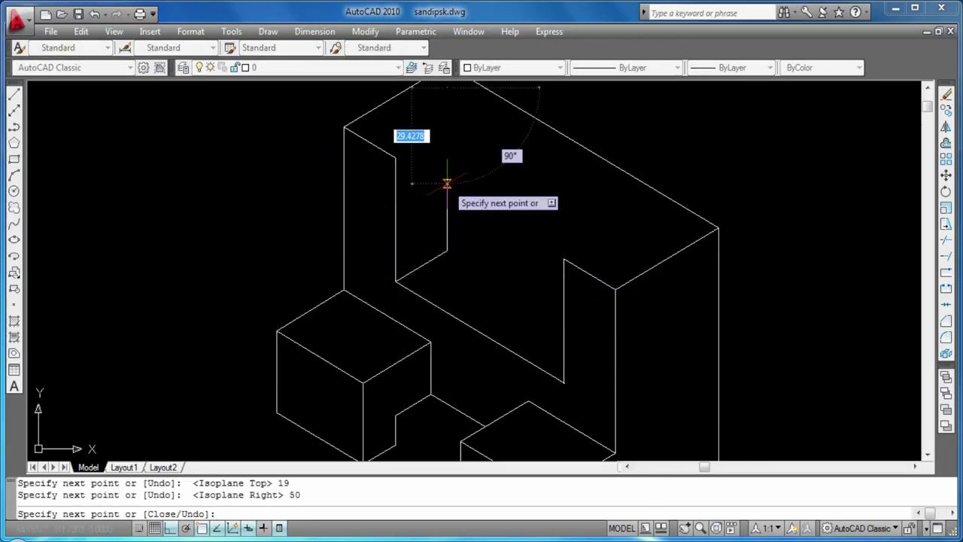
{"action": "key", "text": "Escape"}
{"action": "left_click", "coordinate": [447, 134]}
{"action": "key", "text": "Delete"}
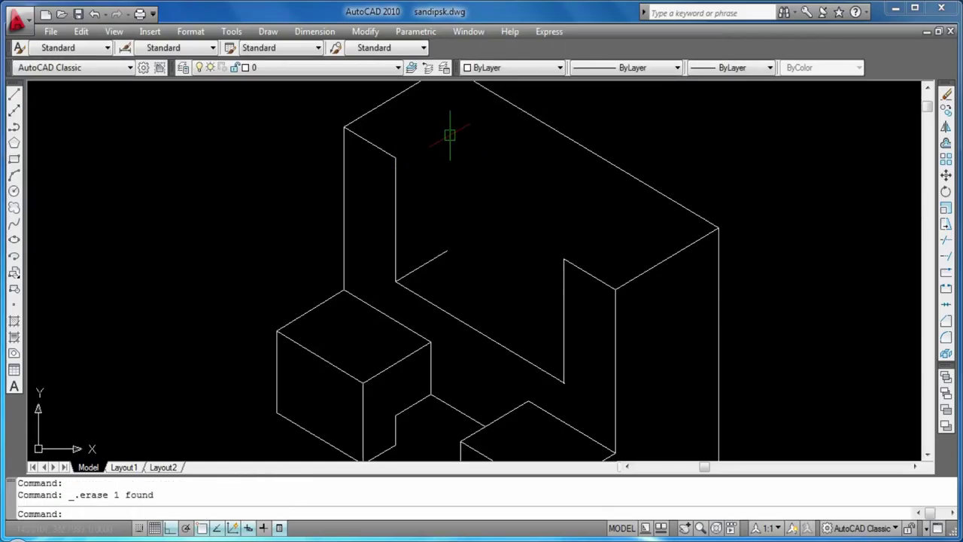
- Draw a 19-unit edge from the recess's top inner corner
{"action": "type", "text": "l"}
{"action": "key", "text": "Return"}
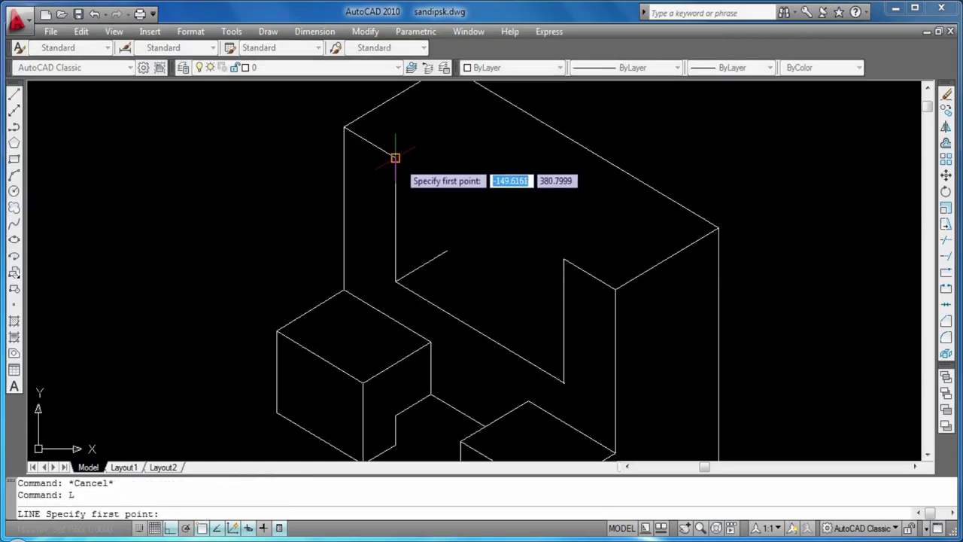
{"action": "left_click", "coordinate": [395, 157]}
{"action": "type", "text": "19"}
{"action": "key", "text": "Return"}
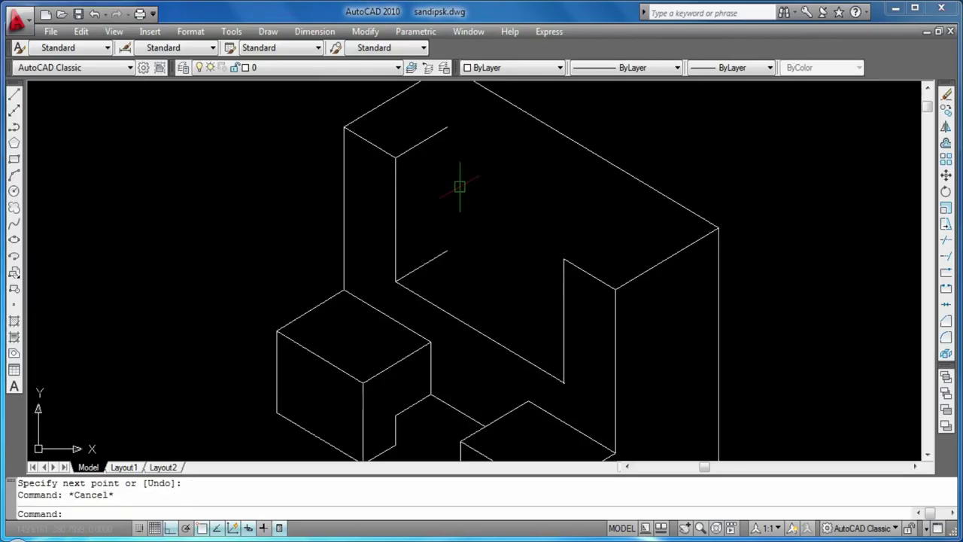
- Add a 40-unit vertical back edge and a 50-unit floor edge to close the recess
{"action": "type", "text": "l"}
{"action": "key", "text": "Return"}
{"action": "left_click", "coordinate": [447, 128]}
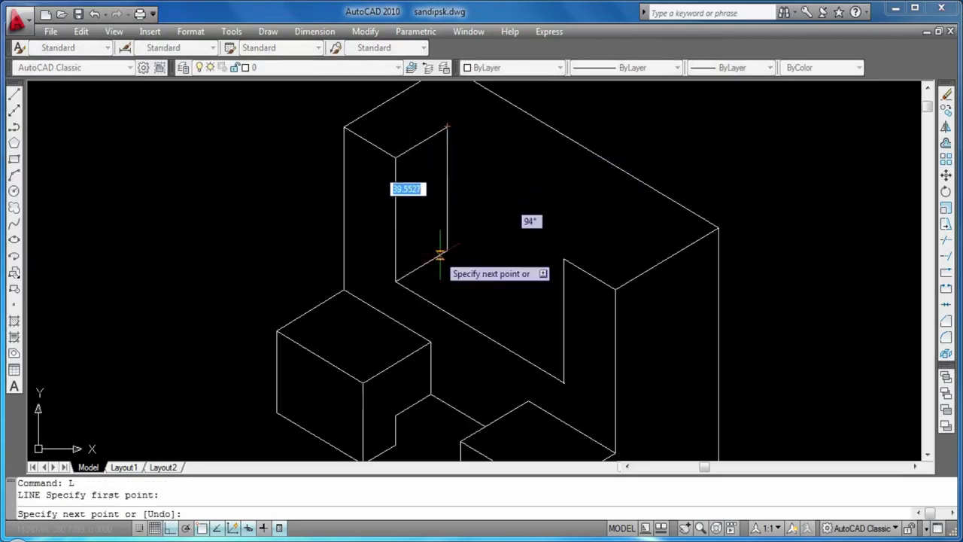
{"action": "type", "text": "40"}
{"action": "key", "text": "Return"}
{"action": "key", "text": "Return"}
{"action": "left_click", "coordinate": [447, 252]}
{"action": "key", "text": "F5"}
{"action": "type", "text": "50"}
{"action": "key", "text": "Return"}
{"action": "key", "text": "Escape"}
{"action": "key", "text": "Escape"}
{"action": "key", "text": "Return"}
{"action": "key", "text": "Return"}
{"action": "scroll", "coordinate": [594, 334], "scroll_direction": "down", "scroll_amount": 2}
- Finish trimming the recess floor edge at the upright's wall and save sandipsk.dwg
{"action": "scroll", "coordinate": [790, 286], "scroll_direction": "up", "scroll_amount": 1}
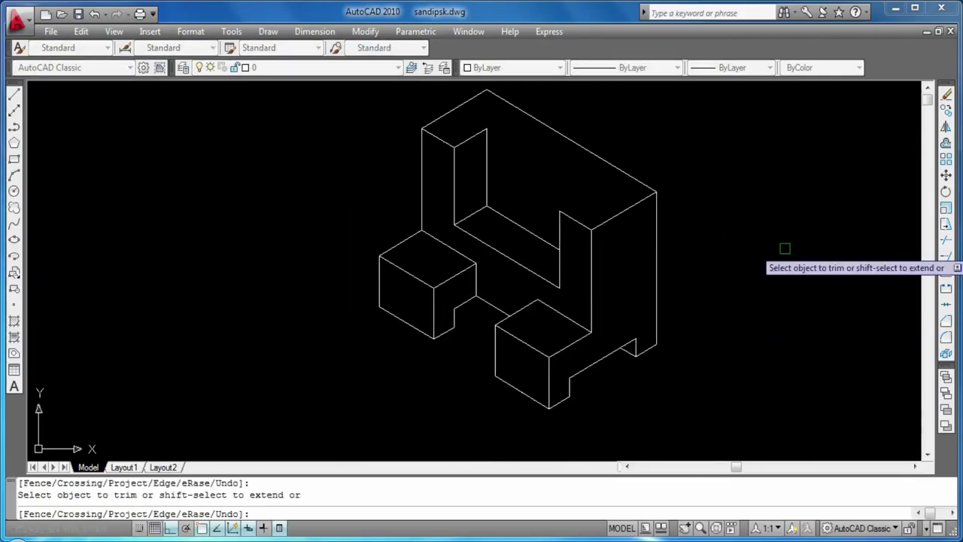
{"action": "key", "text": "Return"}
{"action": "key", "text": "ctrl+s"}
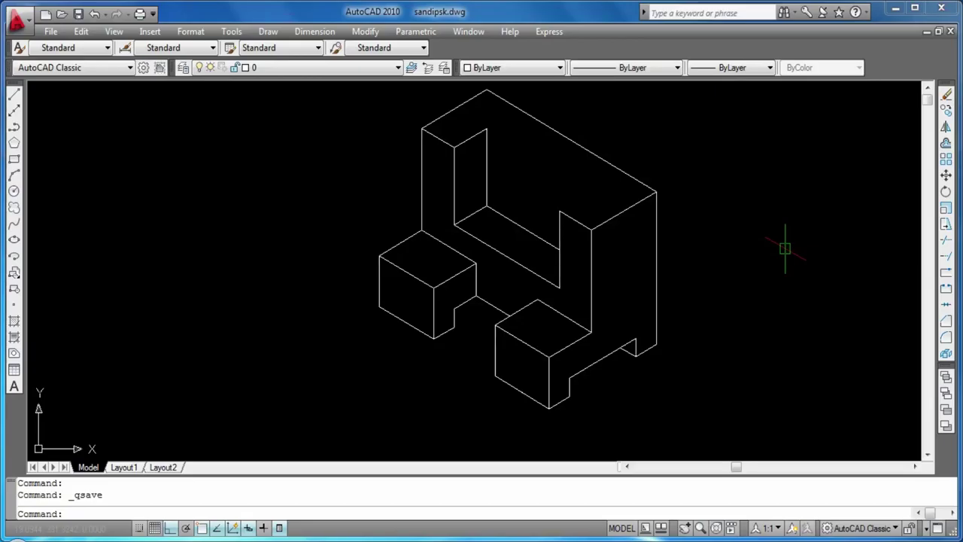
- On the top isoplane, draw a 19-unit edge from the notch corner across the upright's top
{"action": "key", "text": "Escape"}
{"action": "type", "text": "l"}
{"action": "key", "text": "Return"}
{"action": "left_click", "coordinate": [560, 213]}
{"action": "key", "text": "F5"}
{"action": "type", "text": "19"}
{"action": "key", "text": "Return"}
{"action": "key", "text": "Return"}
- Draw a line from the notch corner back to the upright's top corner
{"action": "key", "text": "Return"}
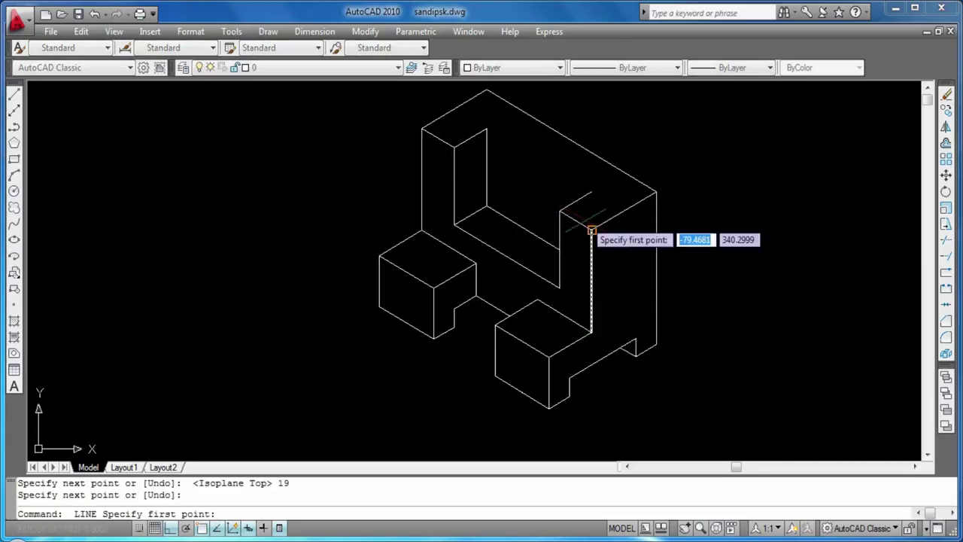
{"action": "left_click", "coordinate": [590, 191]}
{"action": "left_click", "coordinate": [487, 129]}
{"action": "key", "text": "Return"}
{"action": "key", "text": "Return"}
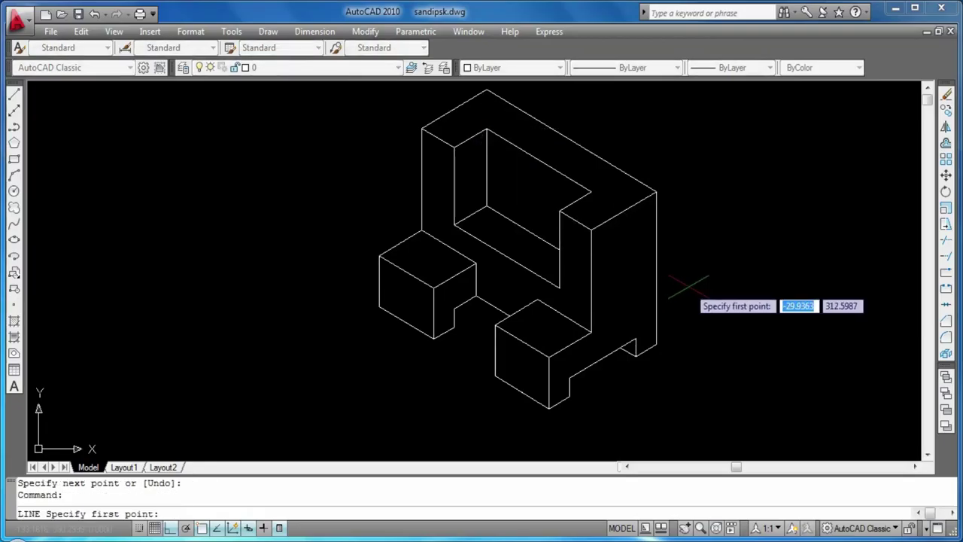